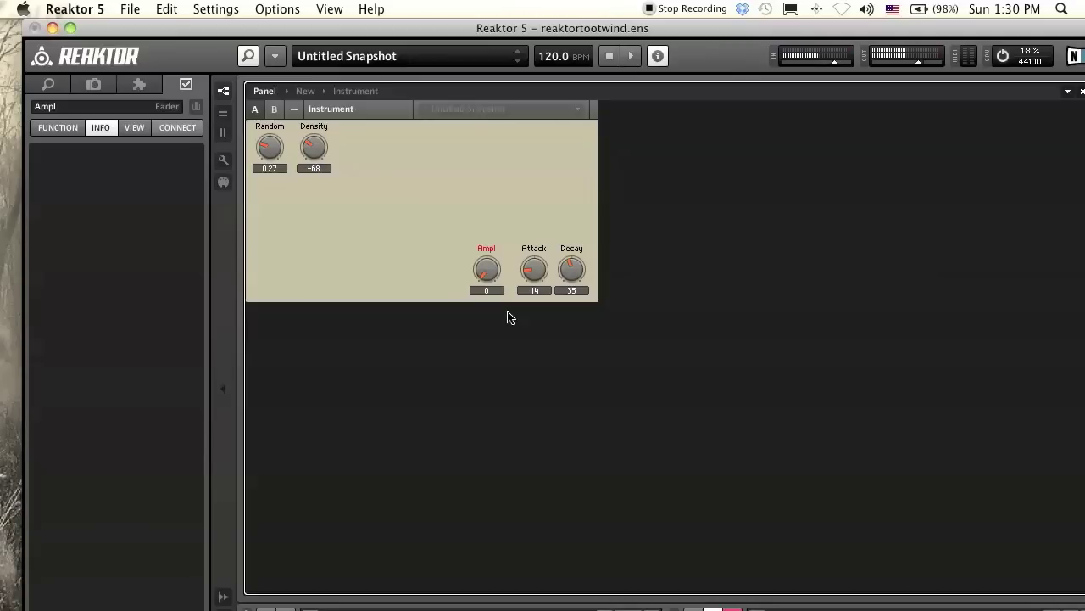
Step: Raise the Ampl knob to hear the instrument, set Decay to 45, and bring Ampl back to 0
{"action": "left_click_drag", "start_coordinate": [195, 28], "coordinate": [175, 28]}
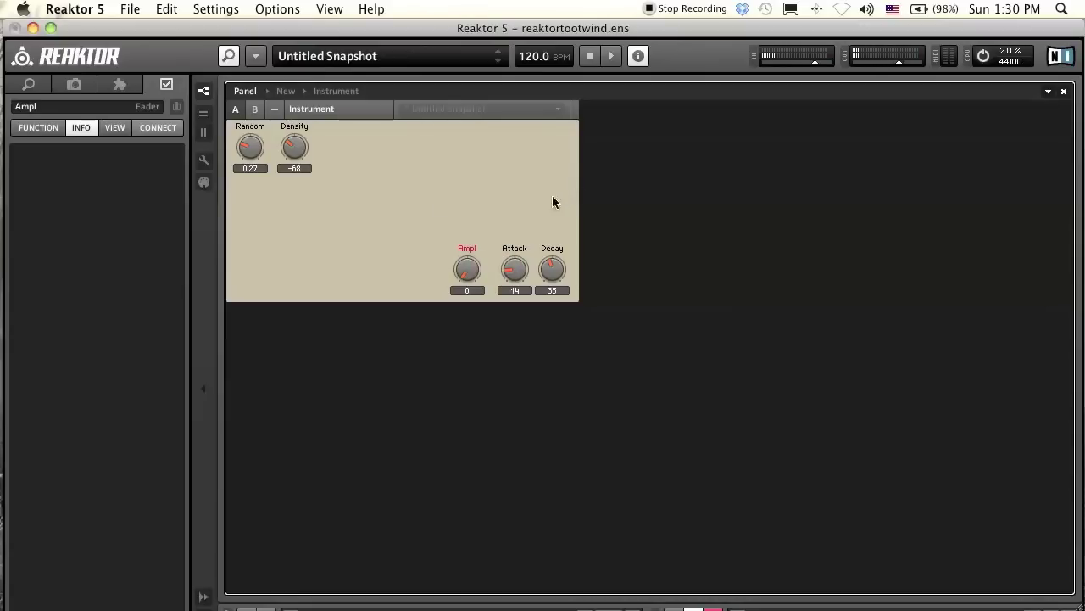
{"action": "left_click_drag", "start_coordinate": [468, 286], "coordinate": [477, 231]}
{"action": "mouse_move", "coordinate": [554, 279]}
{"action": "left_mouse_down"}
{"action": "mouse_move", "coordinate": [554, 255]}
{"action": "mouse_move", "coordinate": [551, 263]}
{"action": "left_mouse_up"}
{"action": "left_click_drag", "start_coordinate": [458, 266], "coordinate": [461, 301]}
{"action": "left_click_drag", "start_coordinate": [464, 259], "coordinate": [483, 315]}
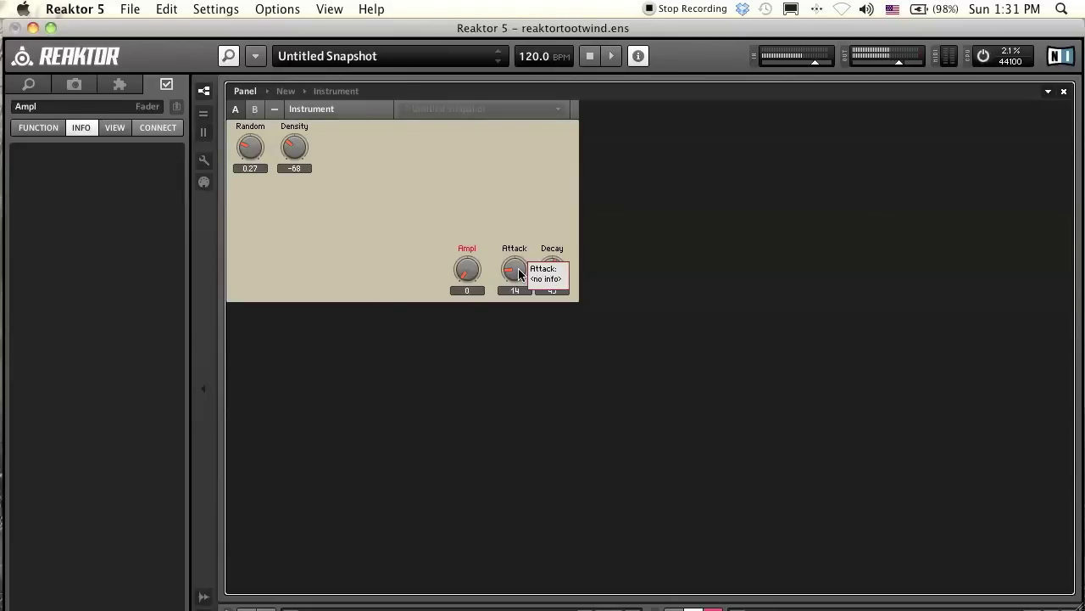
Step: Open the Instrument structure and move the AD-Env module with its Ampl, Attack and Decay controls up closer to the other modules
{"action": "double_click", "coordinate": [412, 186]}
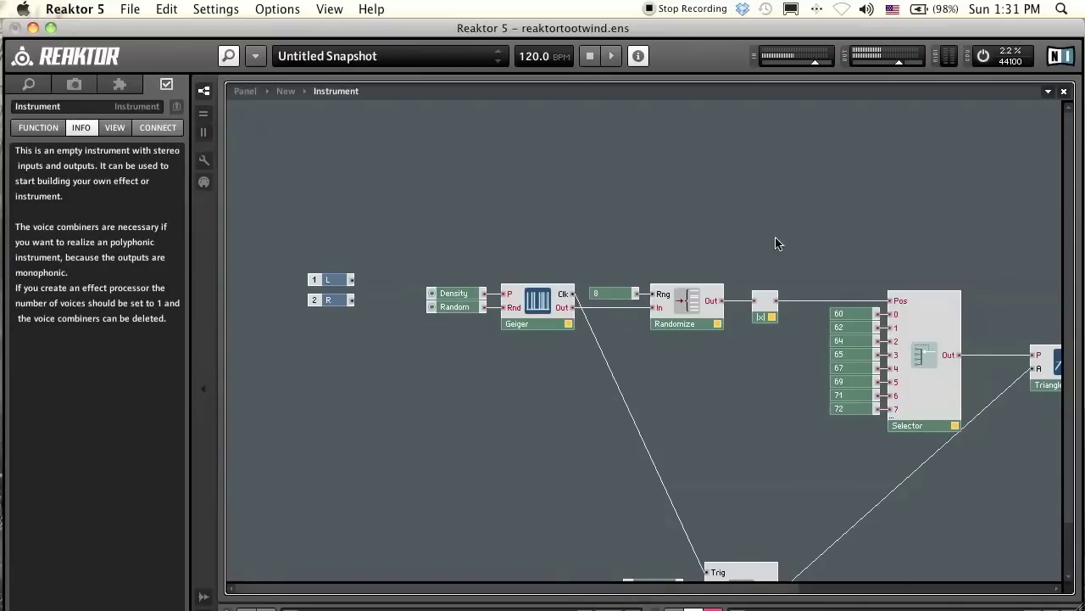
{"action": "left_click_drag", "start_coordinate": [591, 586], "coordinate": [701, 584]}
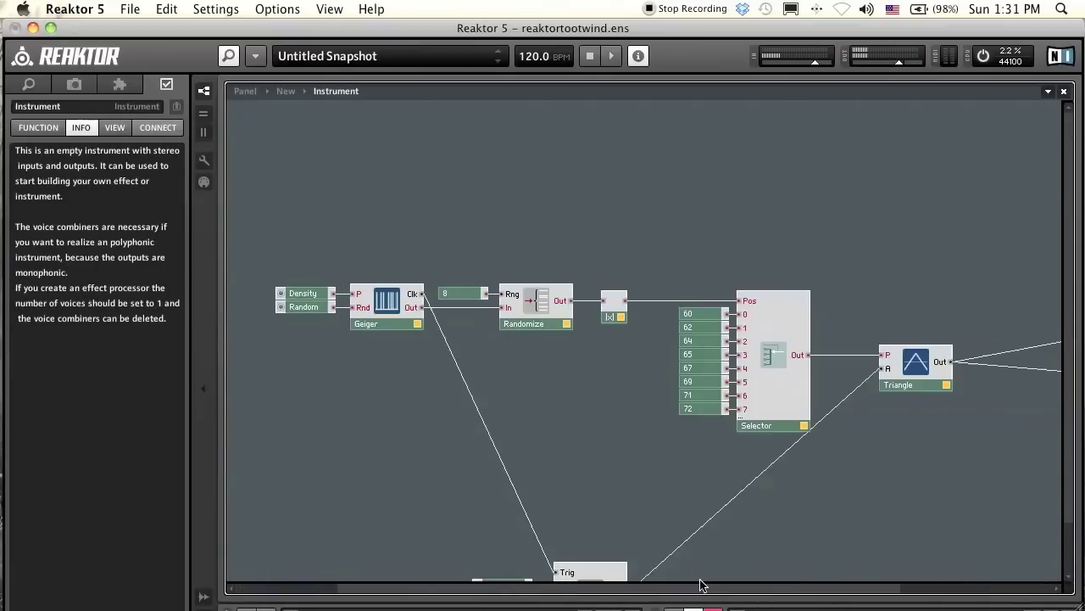
{"action": "scroll", "coordinate": [785, 363], "scroll_direction": "down", "scroll_amount": 3}
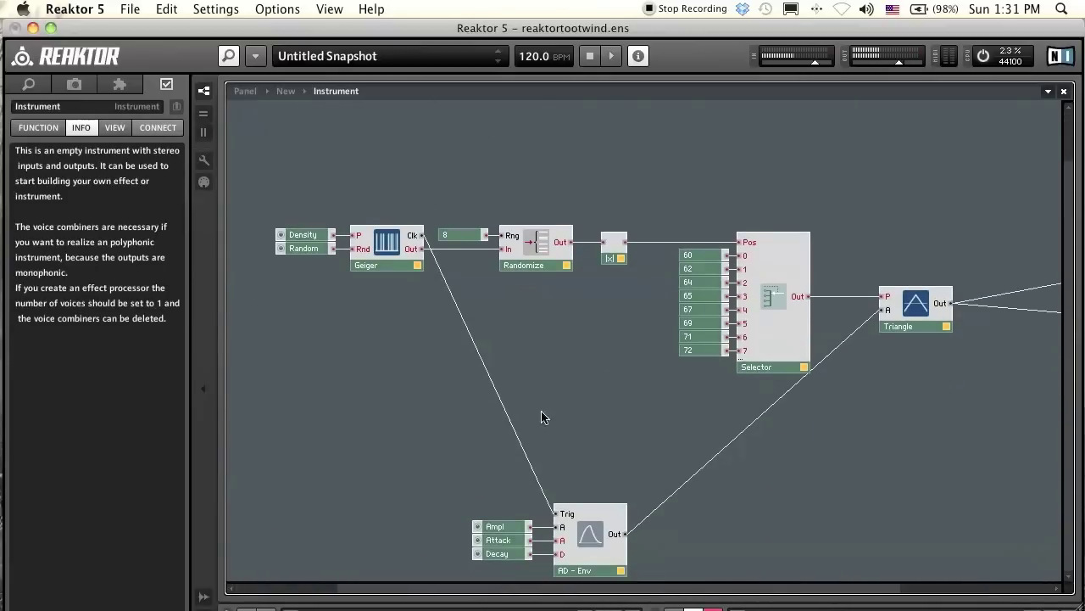
{"action": "left_click_drag", "start_coordinate": [668, 556], "coordinate": [487, 482]}
{"action": "left_click_drag", "start_coordinate": [602, 545], "coordinate": [599, 403]}
{"action": "left_click", "coordinate": [712, 486]}
{"action": "left_click_drag", "start_coordinate": [417, 587], "coordinate": [577, 586]}
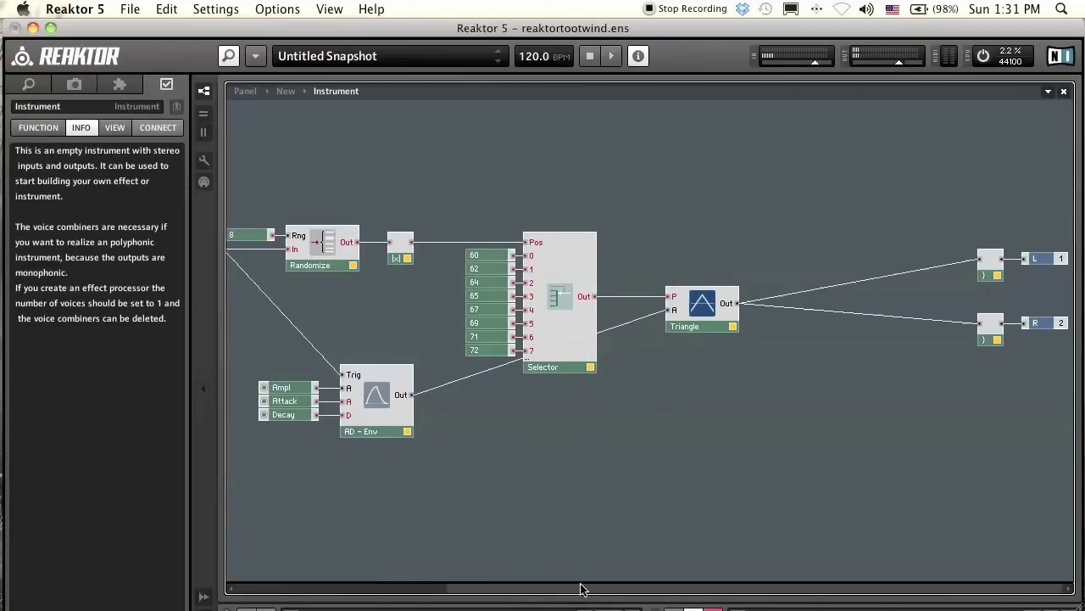
Step: Replace the Triangle oscillator with a built-in Sine FM oscillator
{"action": "left_click", "coordinate": [718, 331]}
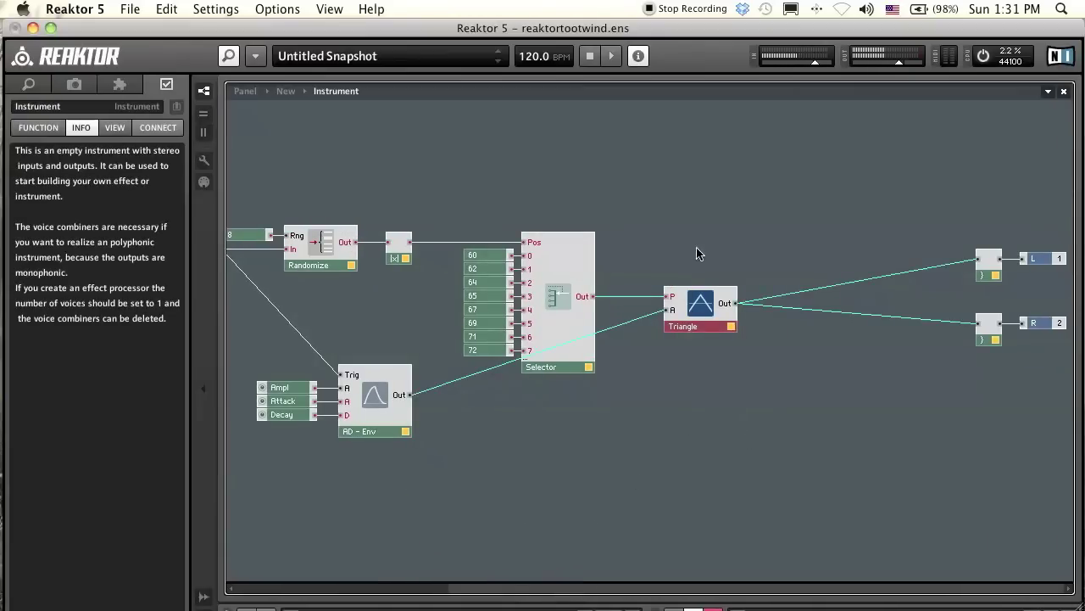
{"action": "key", "text": "Delete"}
{"action": "right_click", "coordinate": [711, 307]}
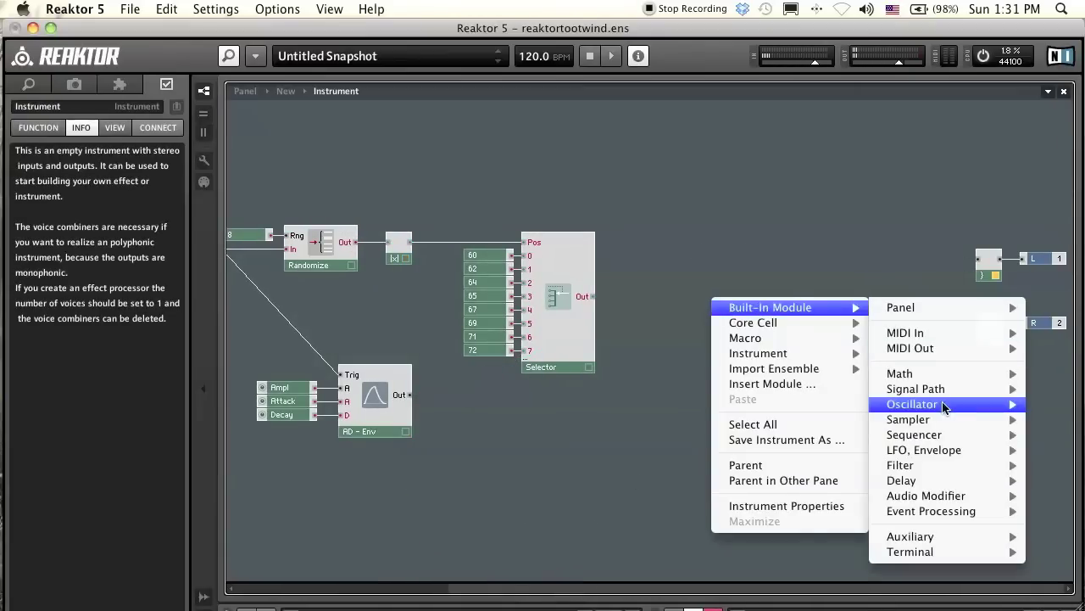
{"action": "mouse_move", "coordinate": [835, 308]}
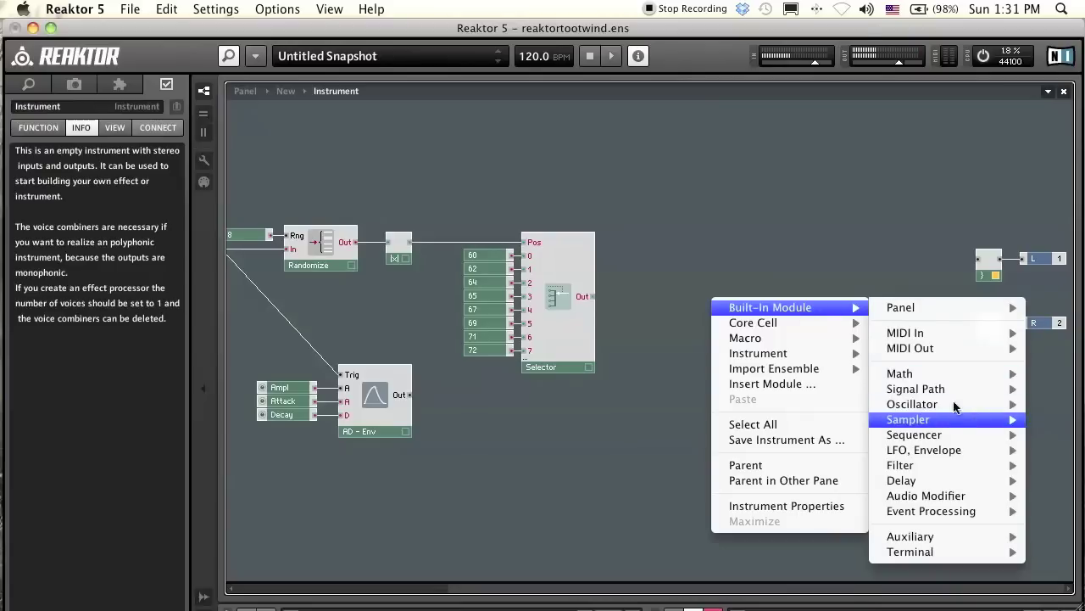
{"action": "mouse_move", "coordinate": [959, 405]}
{"action": "left_click", "coordinate": [790, 269]}
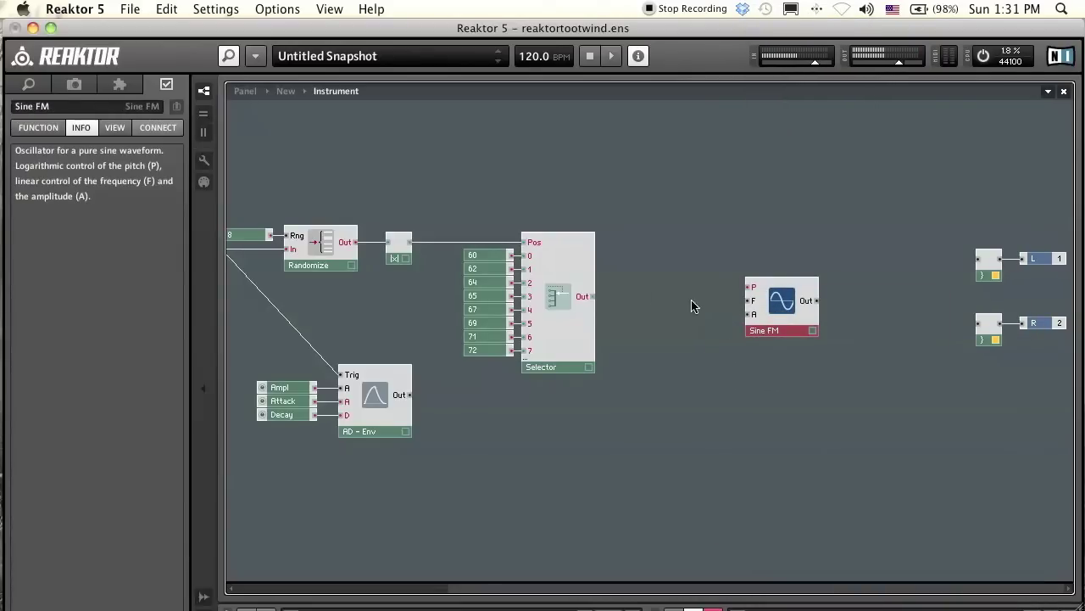
Step: Wire the Selector output to Sine FM's P input, AD-Env to its A input, and its output to both the L and R voice combiners
{"action": "left_click_drag", "start_coordinate": [580, 304], "coordinate": [640, 291]}
{"action": "left_click", "coordinate": [644, 301]}
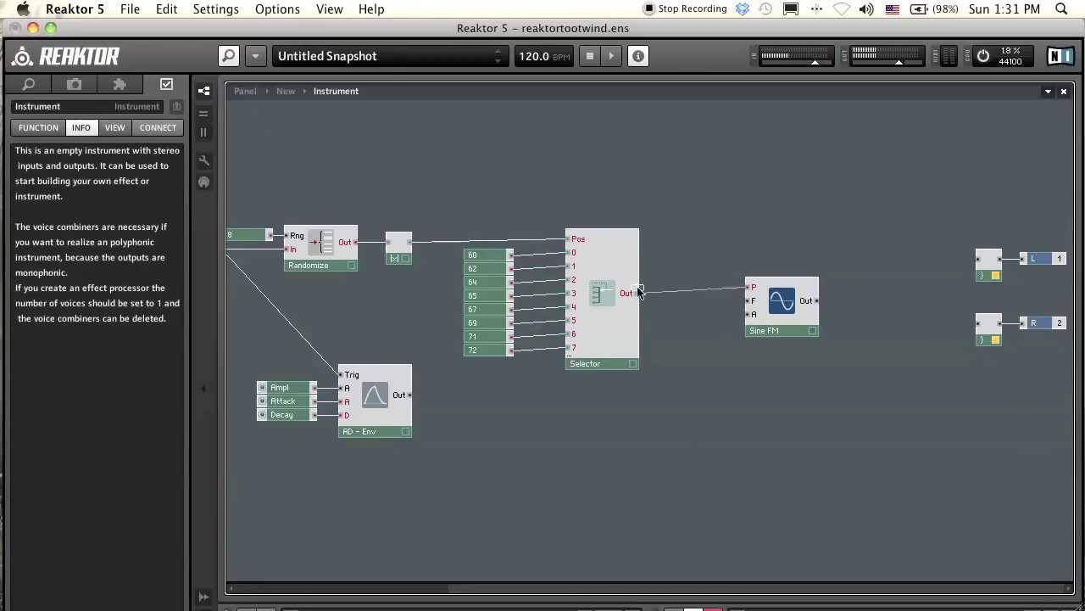
{"action": "mouse_move", "coordinate": [748, 302]}
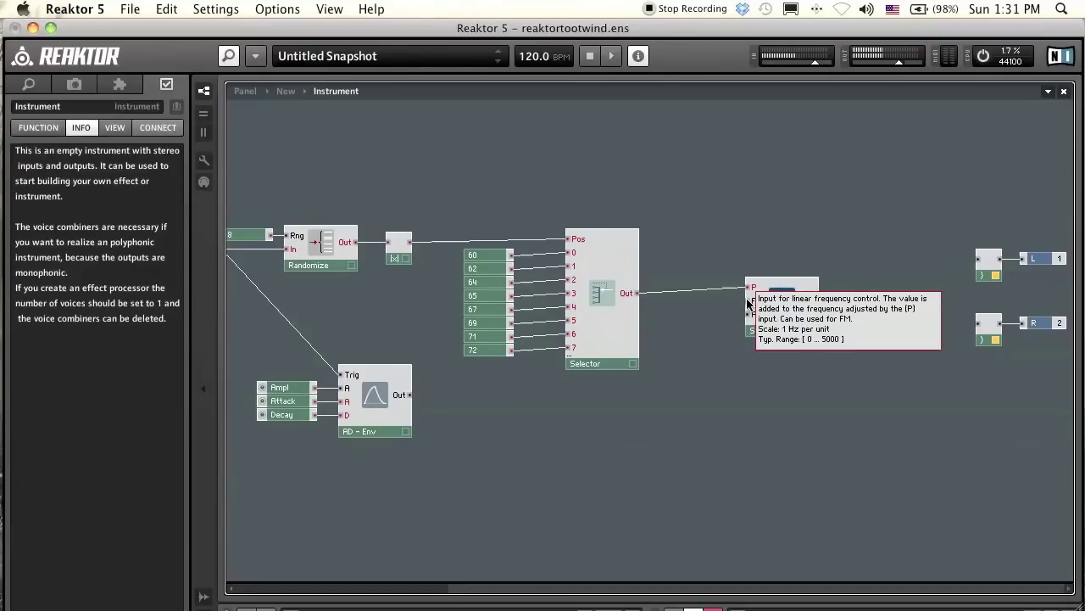
{"action": "left_click", "coordinate": [749, 316]}
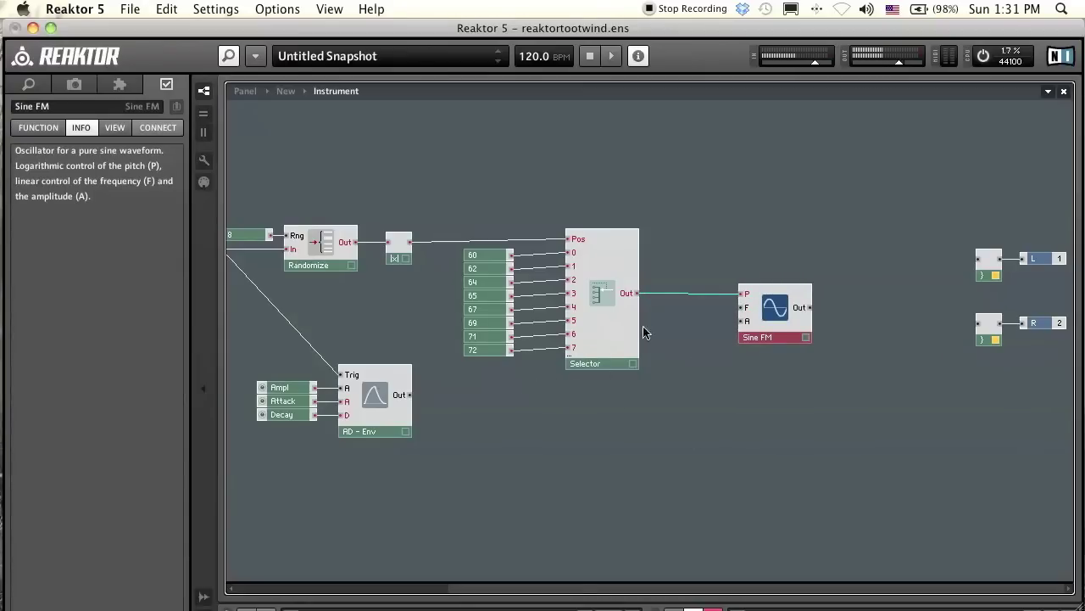
{"action": "left_click_drag", "start_coordinate": [413, 402], "coordinate": [977, 254]}
{"action": "left_click_drag", "start_coordinate": [830, 308], "coordinate": [976, 323]}
{"action": "left_click", "coordinate": [627, 398]}
Step: Insert a _New - 1in1out macro below the Selector and connect its output to Sine FM's F input
{"action": "right_click", "coordinate": [614, 394]}
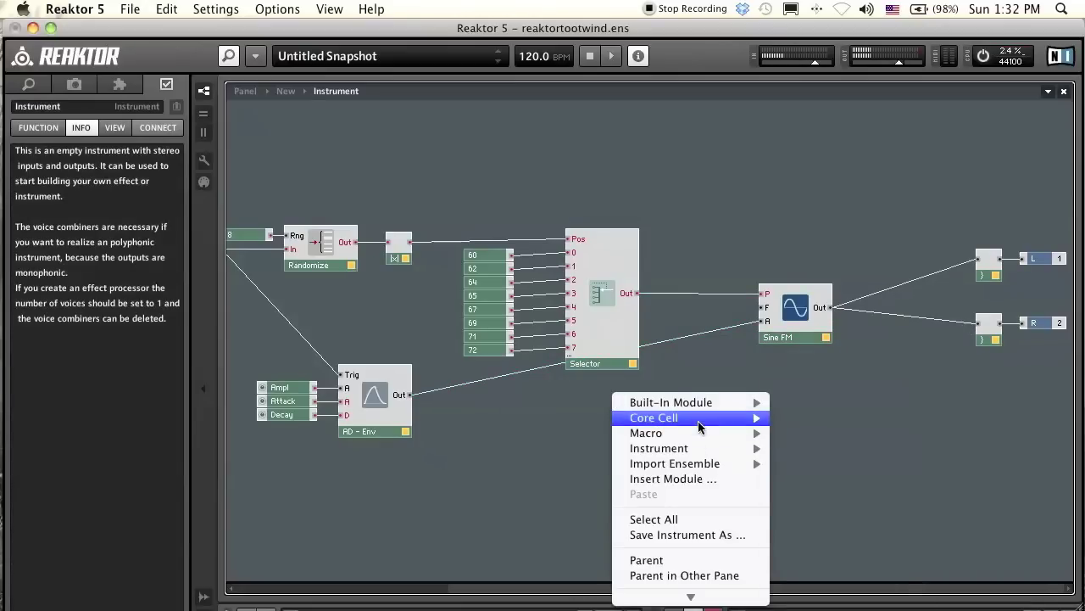
{"action": "mouse_move", "coordinate": [695, 433]}
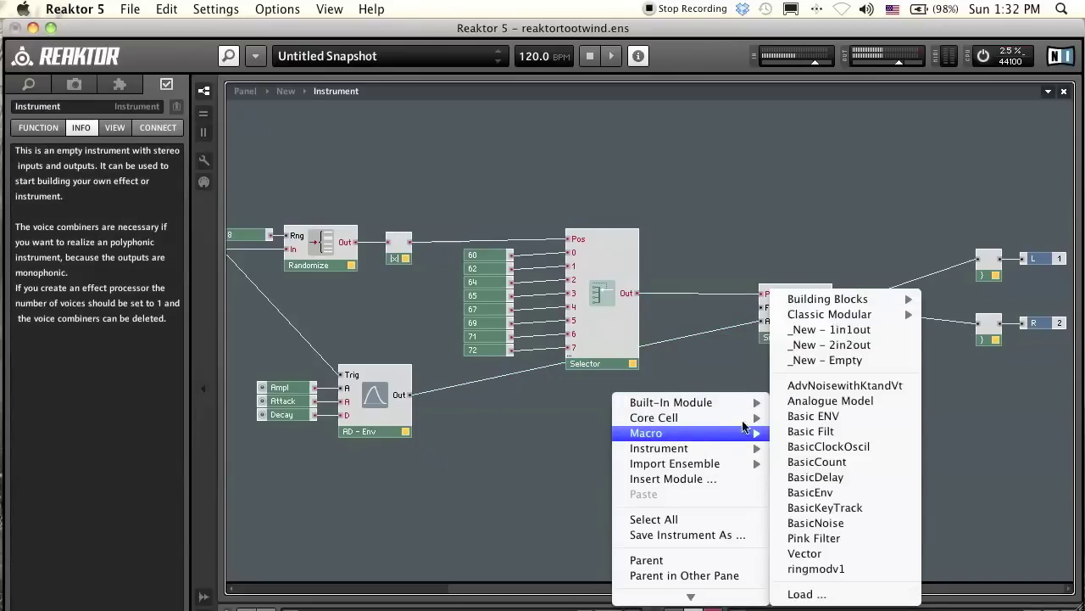
{"action": "left_click", "coordinate": [855, 329]}
{"action": "left_click_drag", "start_coordinate": [653, 415], "coordinate": [762, 309]}
{"action": "left_click", "coordinate": [536, 431]}
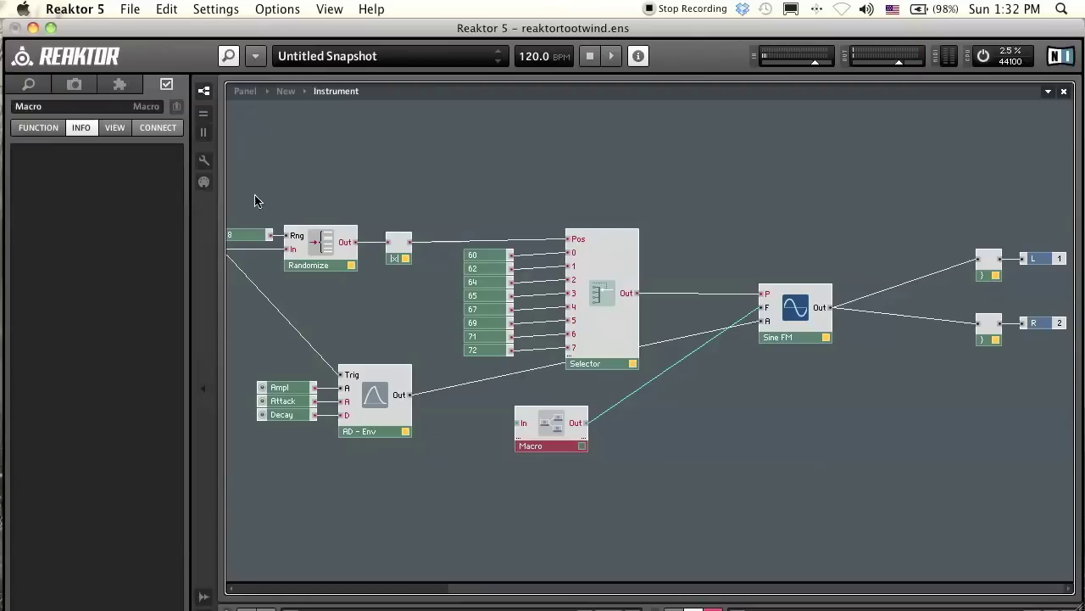
Step: Rename the new macro Mod Osc and set the instrument panel's envelope Ampl knob to 0.13
{"action": "left_click", "coordinate": [95, 108]}
{"action": "type", "text": "Mod Osc"}
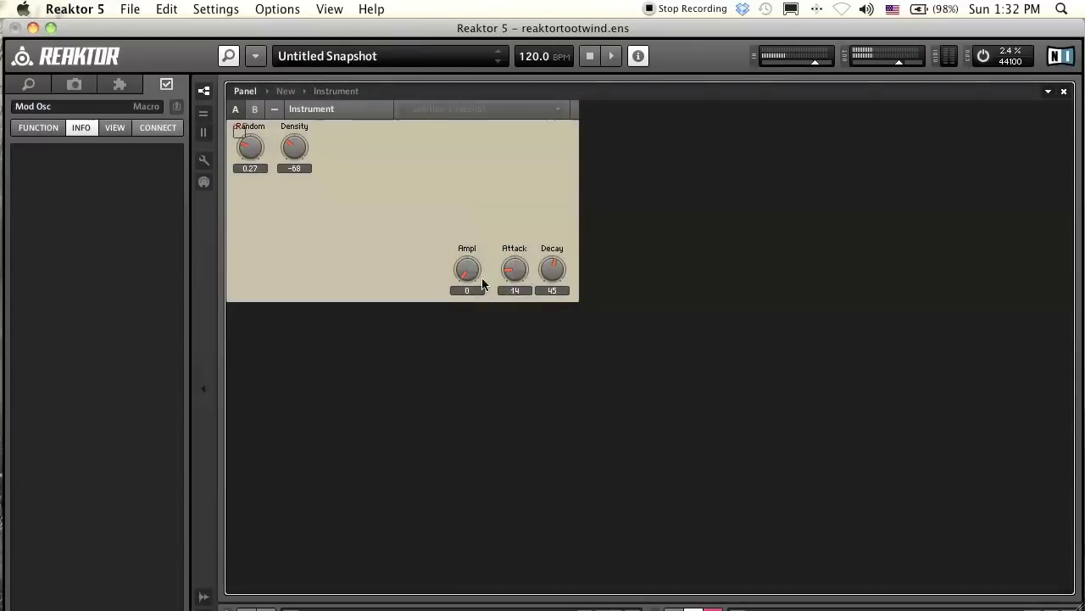
{"action": "mouse_move", "coordinate": [477, 276]}
{"action": "left_mouse_down"}
{"action": "mouse_move", "coordinate": [475, 250]}
{"action": "mouse_move", "coordinate": [485, 258]}
{"action": "left_mouse_up"}
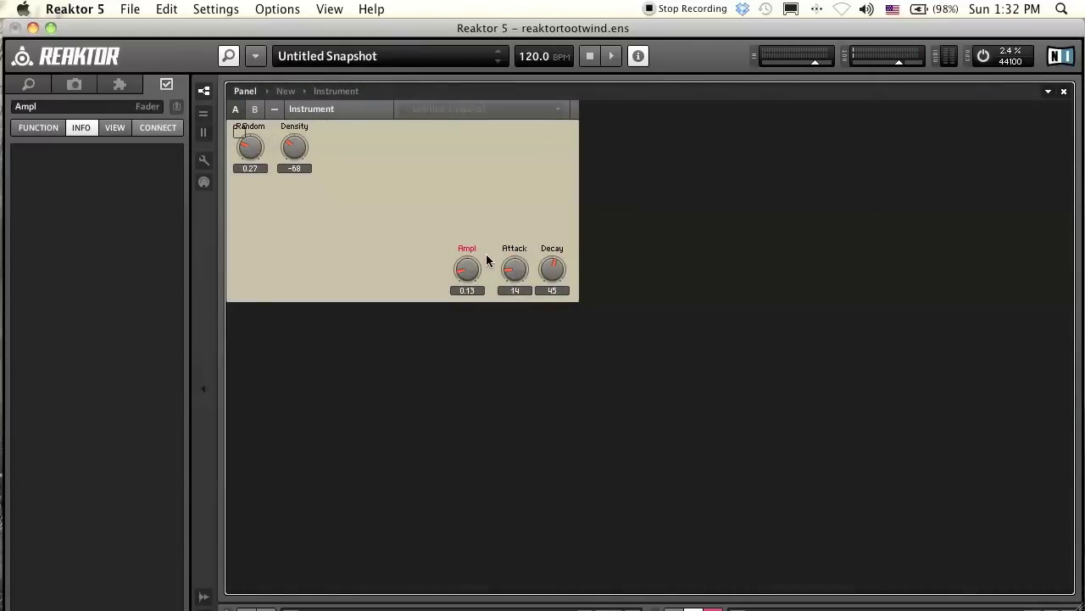
Step: Inside the Mod Osc macro, insert a built-in Sine oscillator and connect its output to the Out terminal
{"action": "key", "text": "F6"}
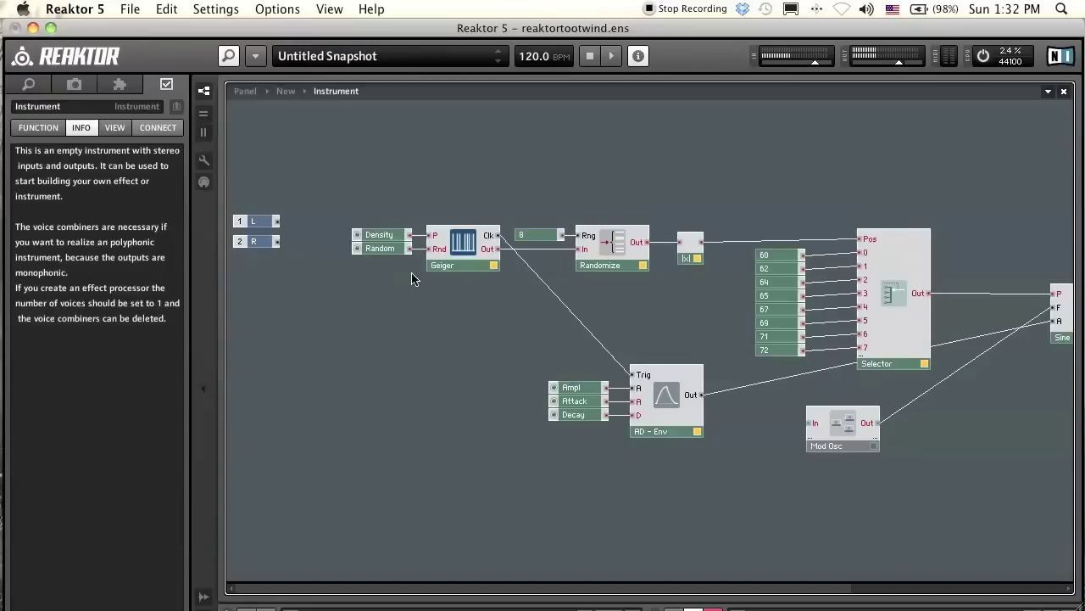
{"action": "left_click", "coordinate": [835, 424]}
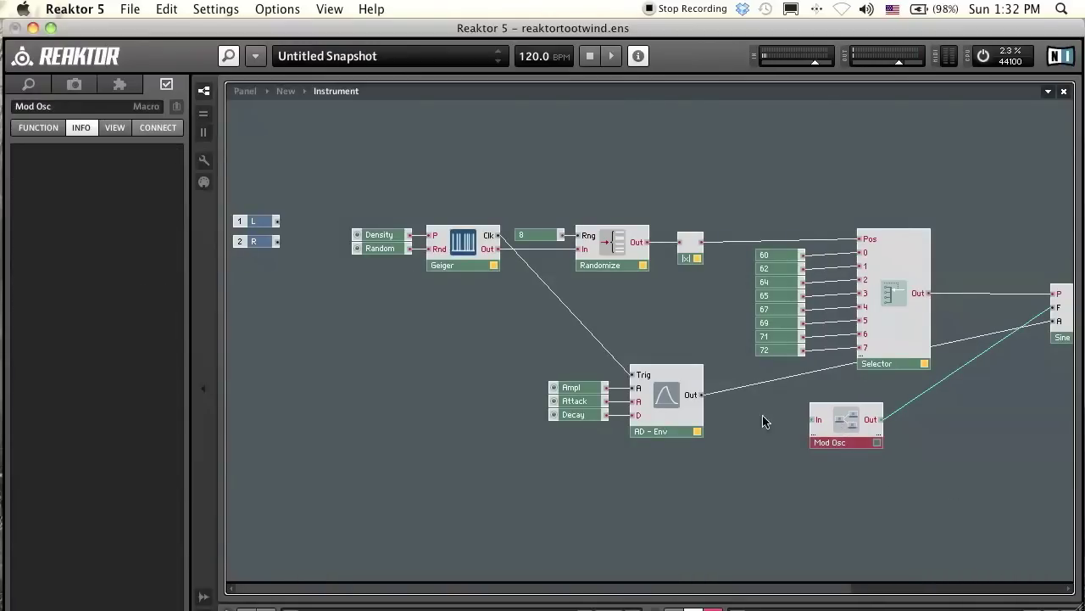
{"action": "double_click", "coordinate": [854, 424]}
{"action": "right_click", "coordinate": [437, 278]}
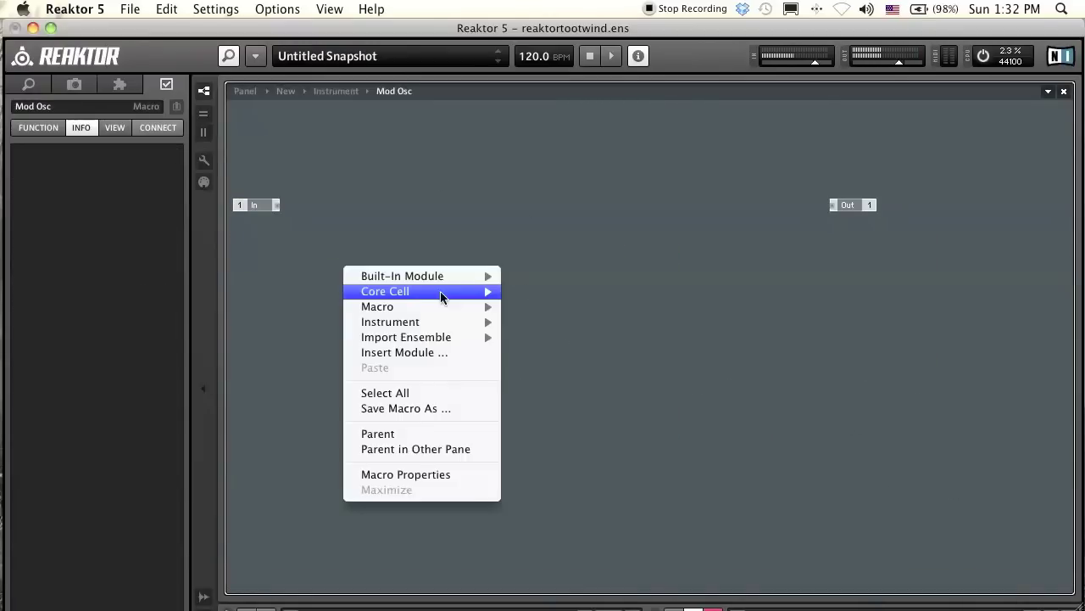
{"action": "mouse_move", "coordinate": [437, 276]}
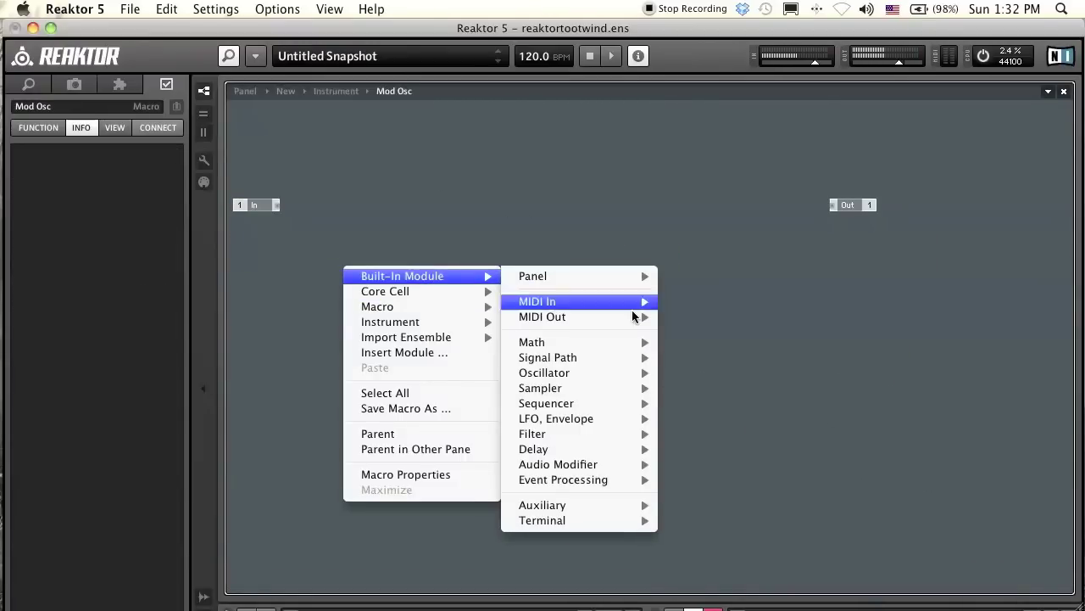
{"action": "mouse_move", "coordinate": [613, 376]}
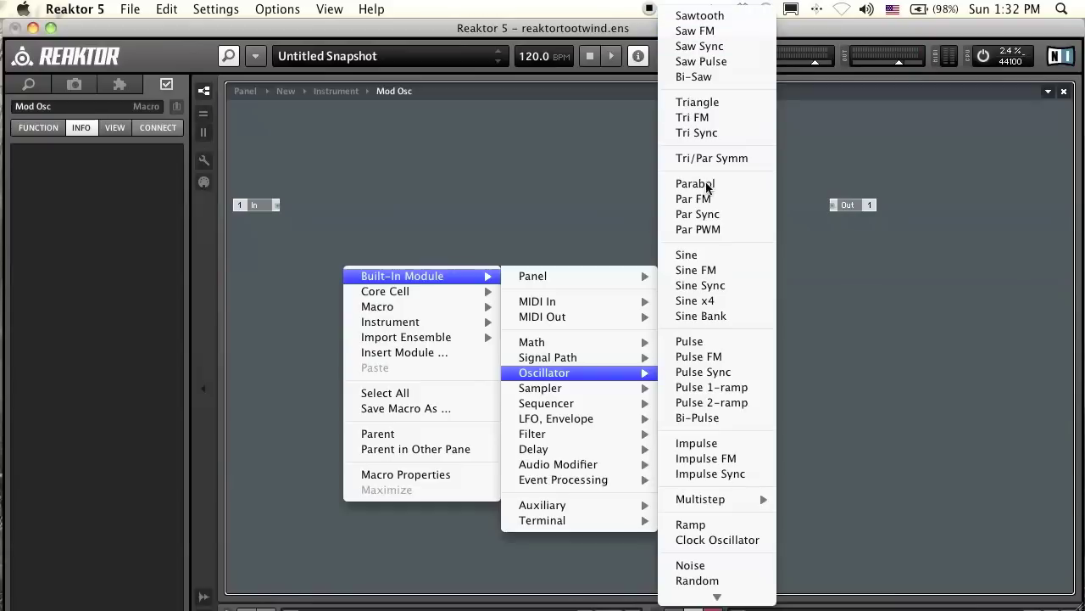
{"action": "left_click", "coordinate": [725, 257]}
{"action": "left_click_drag", "start_coordinate": [370, 291], "coordinate": [703, 280]}
{"action": "left_click", "coordinate": [677, 325]}
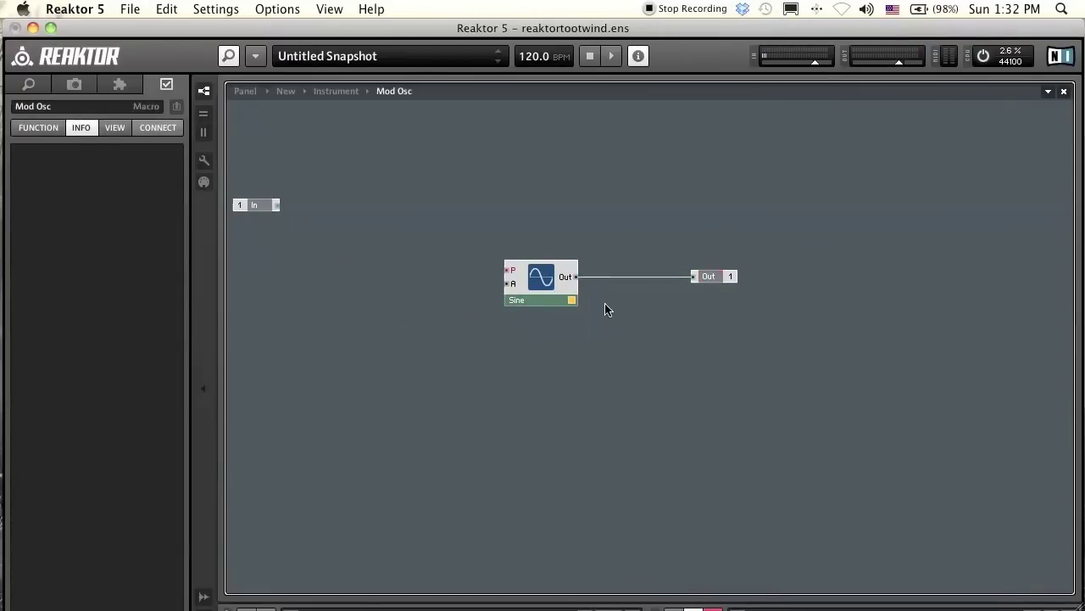
Step: Create Pitch and Ampl controls for the P and A inputs of the Sine oscillator
{"action": "right_click", "coordinate": [511, 270]}
{"action": "left_click", "coordinate": [515, 280]}
{"action": "right_click", "coordinate": [513, 286]}
{"action": "left_click", "coordinate": [521, 296]}
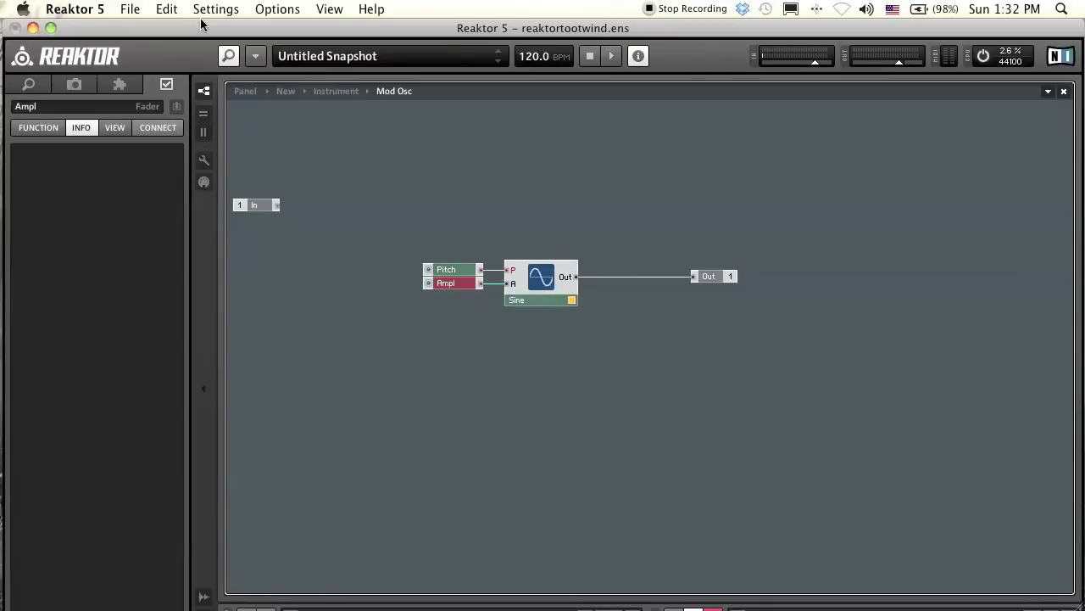
Step: Unlock the instrument panel and move the Mod Osc group below the other knobs, placing its Ampl knob beside Pitch
{"action": "left_click", "coordinate": [240, 90]}
{"action": "left_click", "coordinate": [204, 159]}
{"action": "left_click_drag", "start_coordinate": [262, 130], "coordinate": [339, 307]}
{"action": "left_click_drag", "start_coordinate": [250, 222], "coordinate": [262, 146]}
{"action": "left_click", "coordinate": [204, 159]}
{"action": "left_click", "coordinate": [204, 160]}
{"action": "left_click_drag", "start_coordinate": [307, 307], "coordinate": [365, 329]}
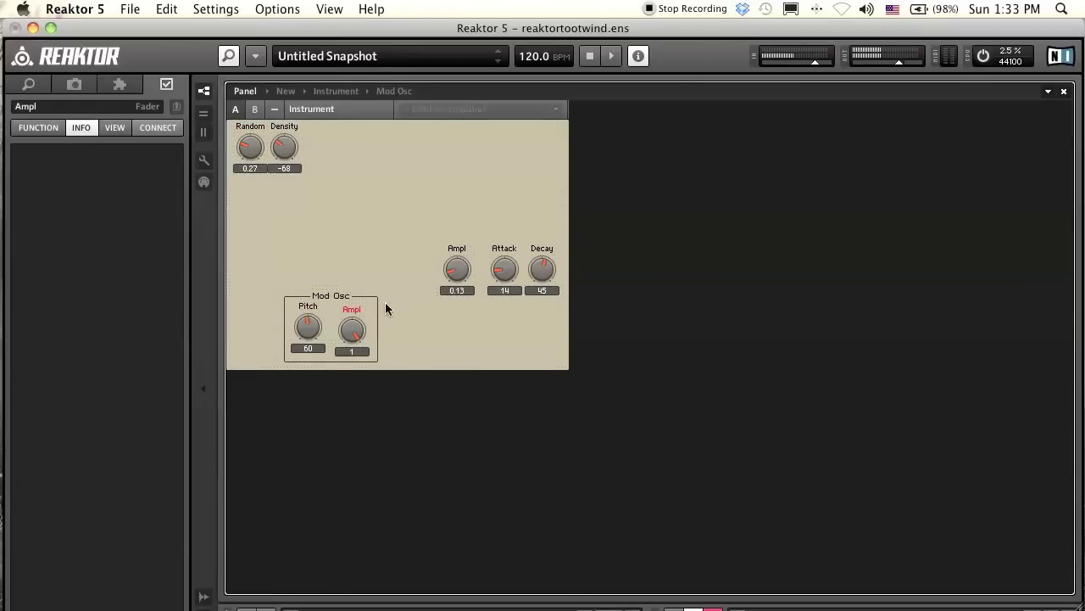
Step: Set the Mod Osc Ampl knob's maximum to 1000 and turn the knob up to 420
{"action": "left_click", "coordinate": [387, 352]}
{"action": "left_click", "coordinate": [361, 331]}
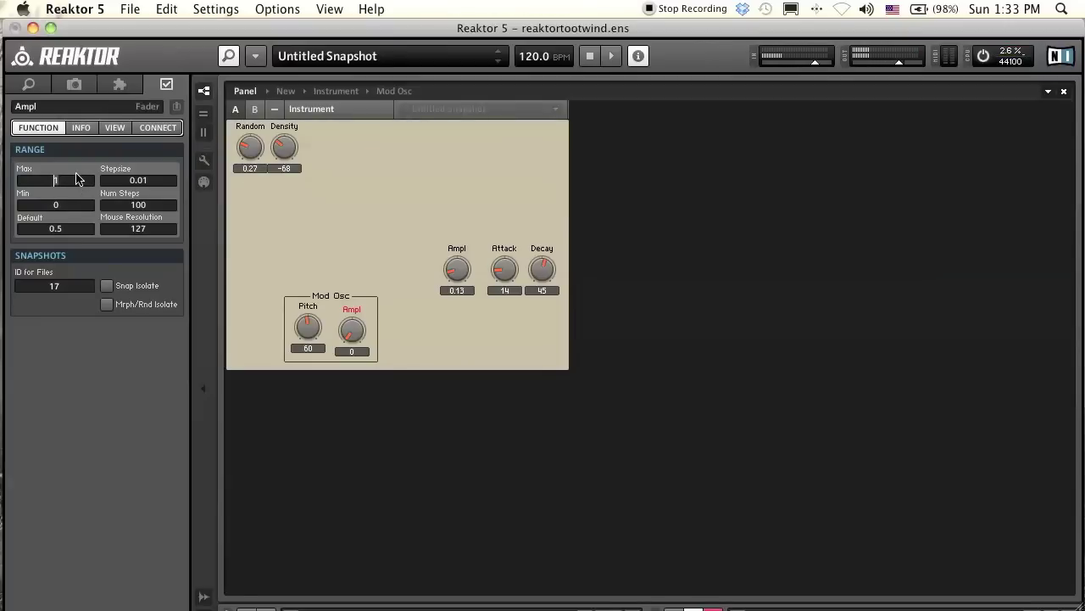
{"action": "type", "text": "000"}
{"action": "key", "text": "Return"}
{"action": "left_click_drag", "start_coordinate": [352, 332], "coordinate": [356, 288]}
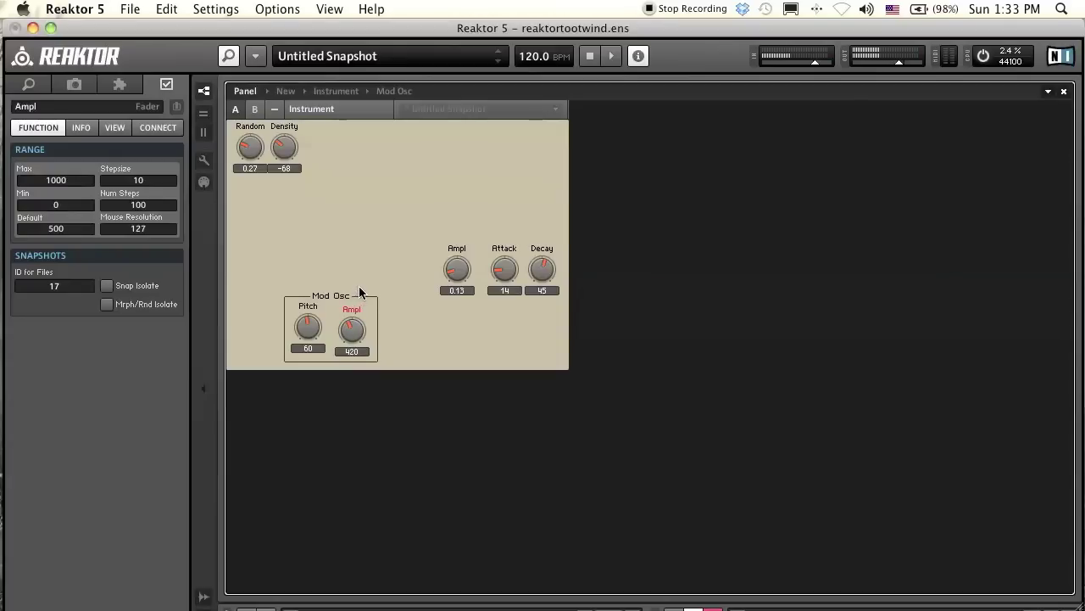
Step: Audition the FM sound by varying the Mod Osc Pitch and Ampl knobs along with the Density and envelope knobs
{"action": "left_click_drag", "start_coordinate": [309, 327], "coordinate": [348, 318]}
{"action": "left_click", "coordinate": [347, 337]}
{"action": "left_click_drag", "start_coordinate": [289, 141], "coordinate": [290, 122]}
{"action": "left_click", "coordinate": [528, 271]}
{"action": "left_click_drag", "start_coordinate": [543, 282], "coordinate": [543, 276]}
{"action": "left_click_drag", "start_coordinate": [352, 332], "coordinate": [358, 288]}
{"action": "left_click_drag", "start_coordinate": [309, 331], "coordinate": [356, 330]}
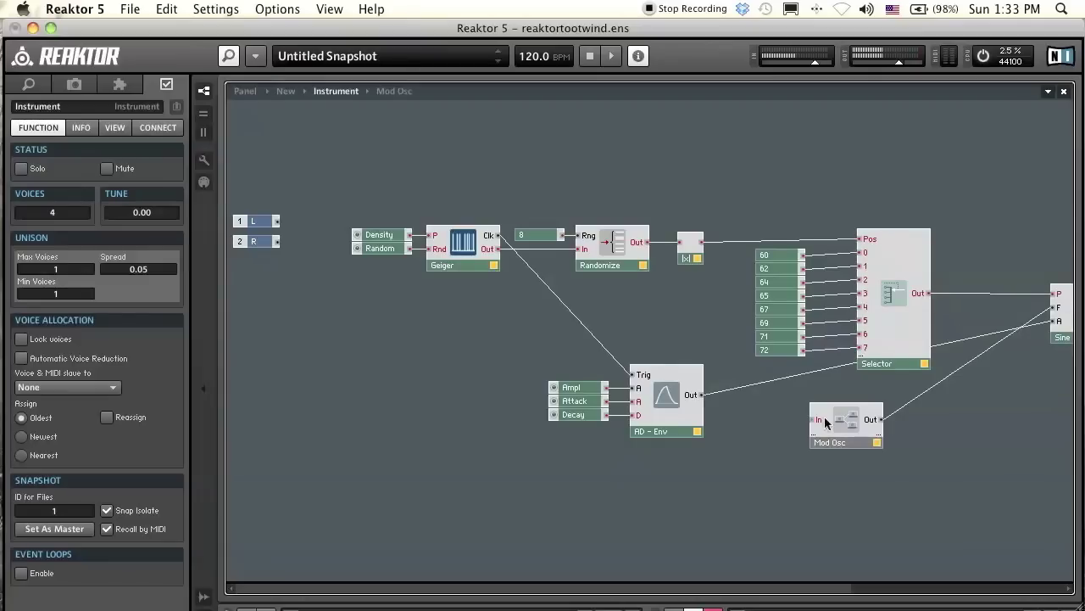
Step: Tidy the Instrument structure by moving the note constants next to the Selector and the Mod Osc macro further down
{"action": "left_click_drag", "start_coordinate": [673, 588], "coordinate": [840, 504]}
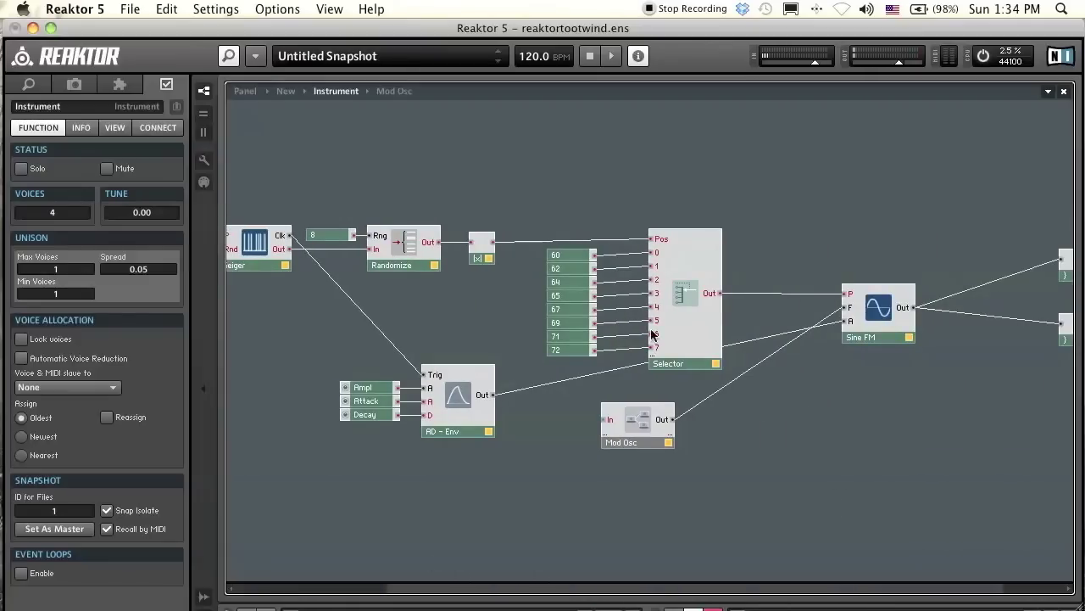
{"action": "left_click_drag", "start_coordinate": [548, 178], "coordinate": [616, 399]}
{"action": "left_click_drag", "start_coordinate": [569, 263], "coordinate": [608, 259]}
{"action": "left_click", "coordinate": [649, 206]}
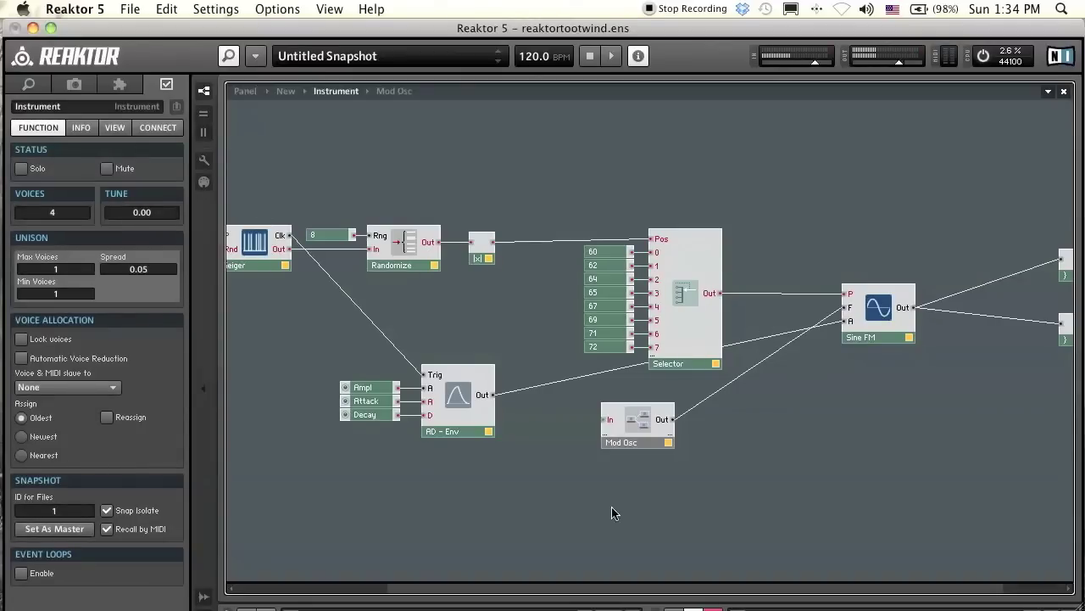
{"action": "left_click_drag", "start_coordinate": [635, 416], "coordinate": [649, 471]}
{"action": "left_click", "coordinate": [727, 358]}
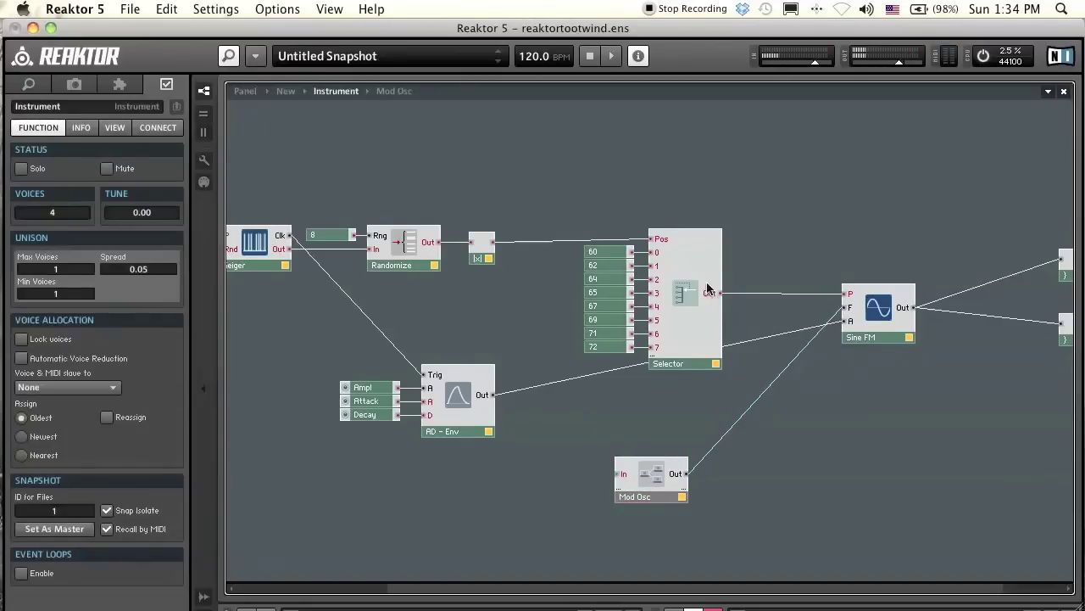
Step: Wire the Selector output to the Mod Osc input, named Car, and reposition the Car terminal inside the macro
{"action": "mouse_move", "coordinate": [676, 290]}
{"action": "left_mouse_down"}
{"action": "mouse_move", "coordinate": [667, 294]}
{"action": "mouse_move", "coordinate": [751, 308]}
{"action": "mouse_move", "coordinate": [738, 367]}
{"action": "mouse_move", "coordinate": [660, 465]}
{"action": "mouse_move", "coordinate": [622, 476]}
{"action": "mouse_move", "coordinate": [647, 446]}
{"action": "mouse_move", "coordinate": [734, 261]}
{"action": "mouse_move", "coordinate": [681, 458]}
{"action": "mouse_move", "coordinate": [614, 479]}
{"action": "mouse_move", "coordinate": [621, 473]}
{"action": "left_mouse_up"}
{"action": "left_click", "coordinate": [726, 250]}
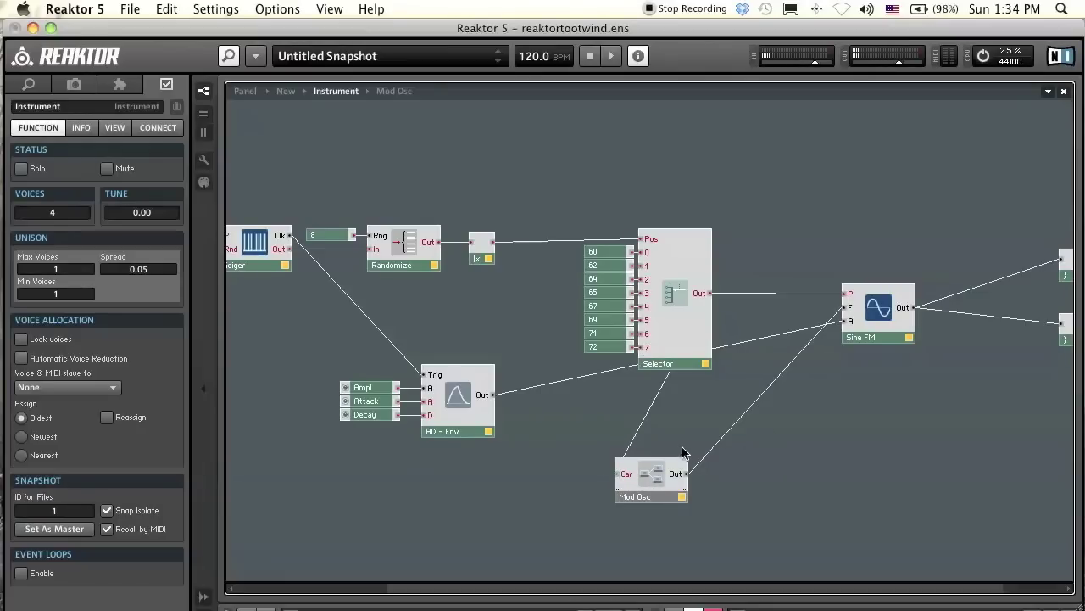
{"action": "left_click", "coordinate": [658, 482]}
{"action": "double_click", "coordinate": [658, 483]}
{"action": "left_click_drag", "start_coordinate": [259, 211], "coordinate": [307, 204]}
{"action": "left_click", "coordinate": [315, 212]}
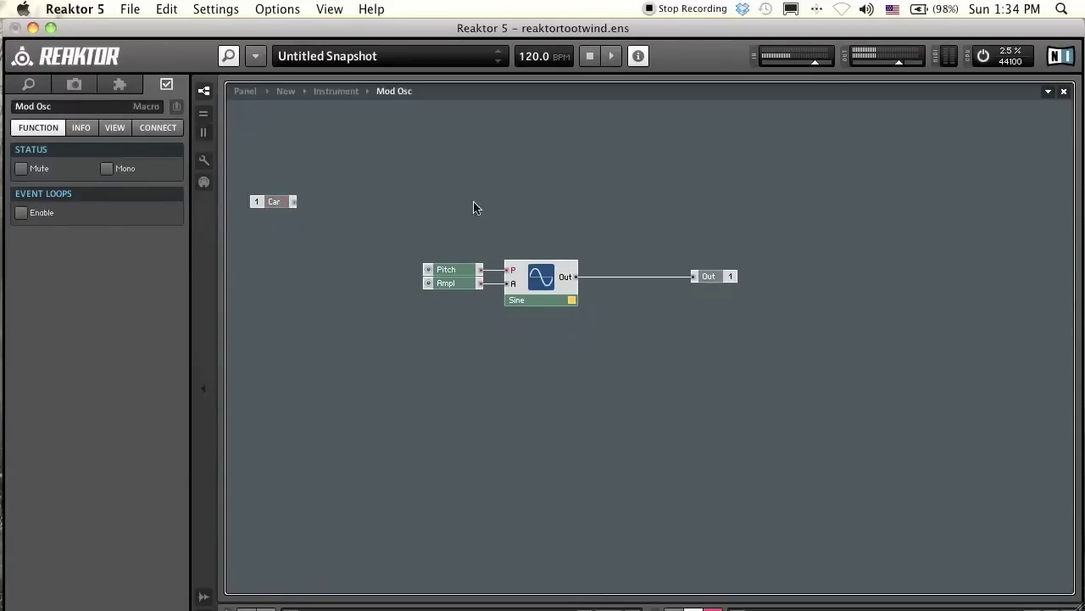
{"action": "right_click", "coordinate": [329, 174]}
{"action": "mouse_move", "coordinate": [393, 185]}
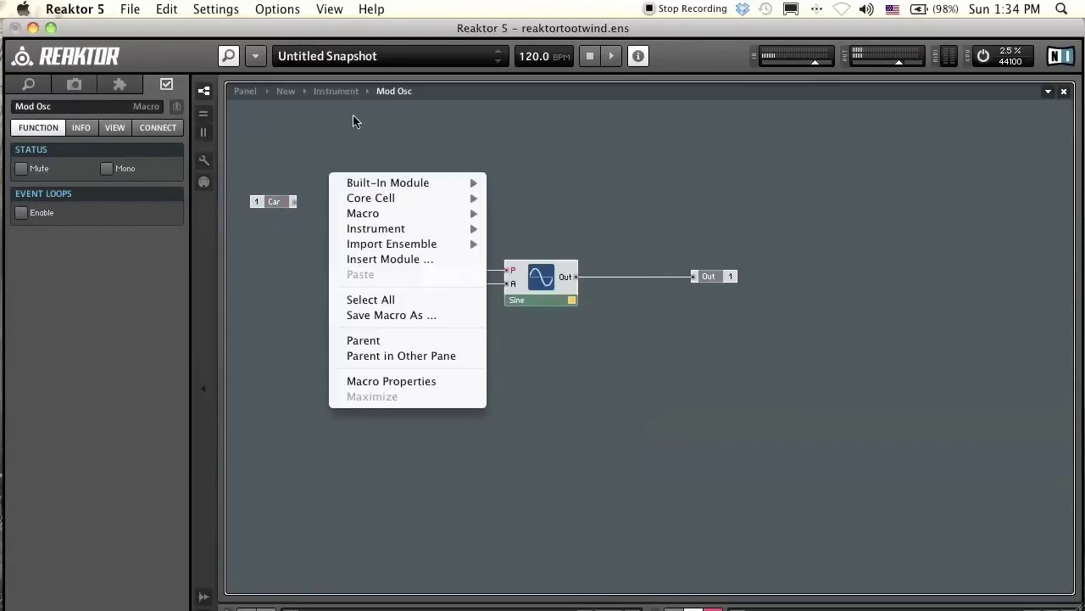
{"action": "left_click", "coordinate": [365, 149]}
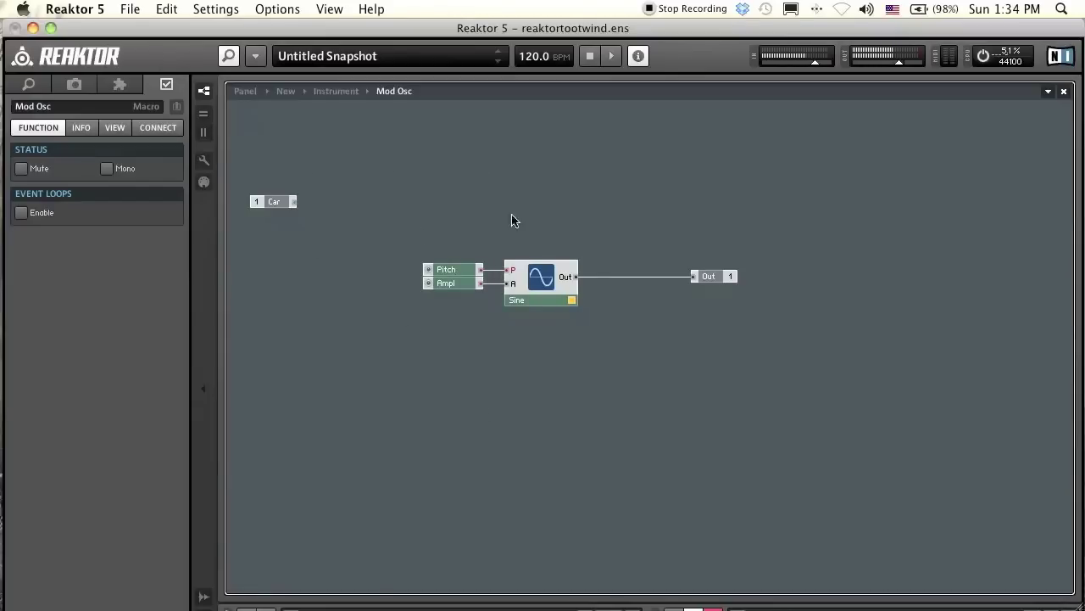
Step: Insert an Expon. (F) module beside the Car terminal in the Mod Osc macro and wire Car to its P input
{"action": "right_click", "coordinate": [333, 182]}
{"action": "mouse_move", "coordinate": [369, 194]}
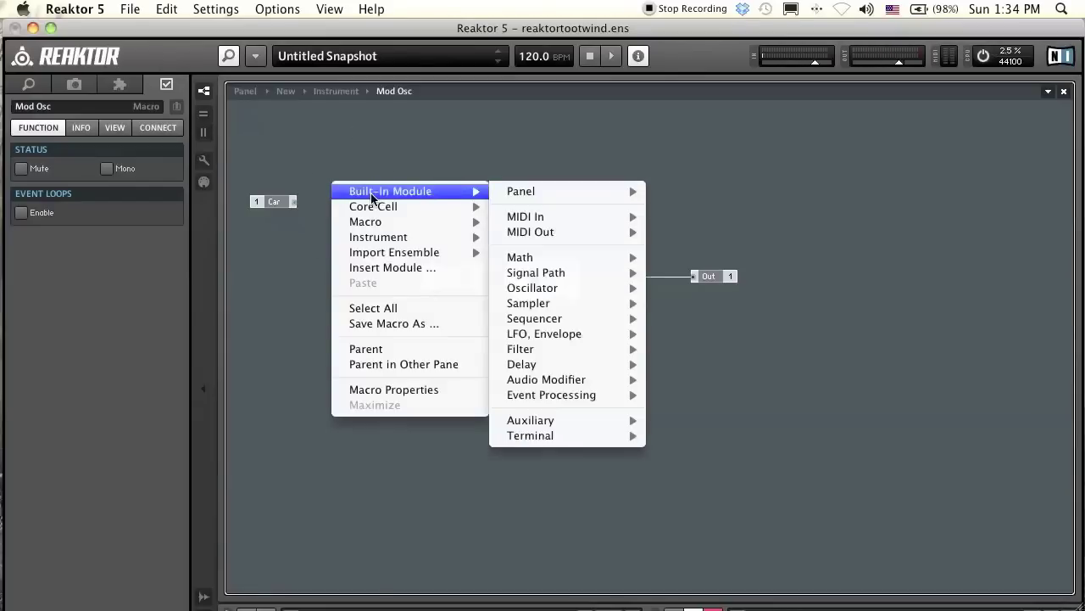
{"action": "mouse_move", "coordinate": [572, 268]}
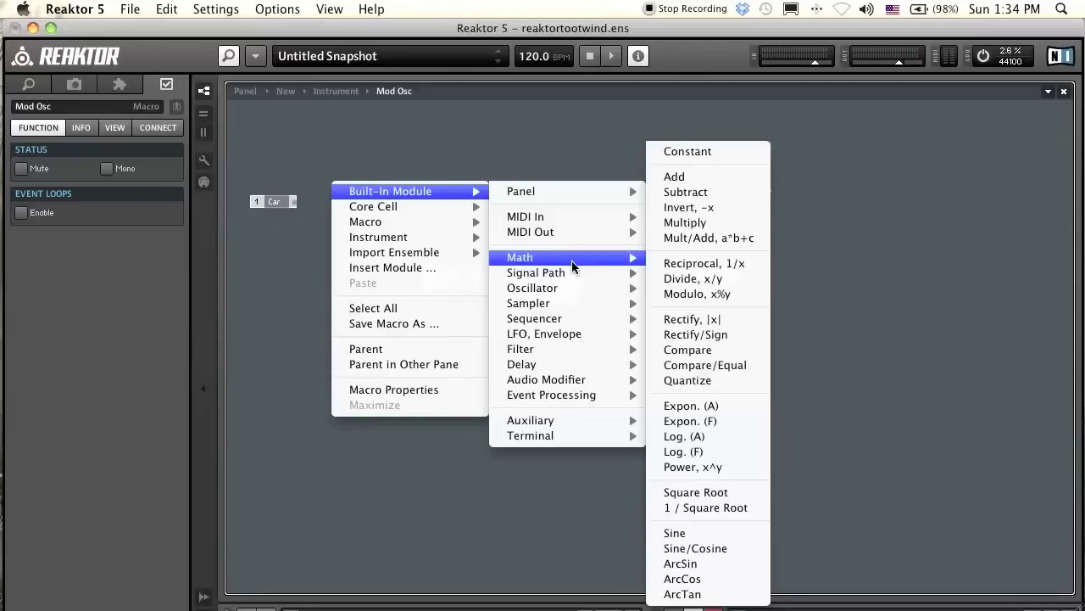
{"action": "left_click", "coordinate": [718, 422]}
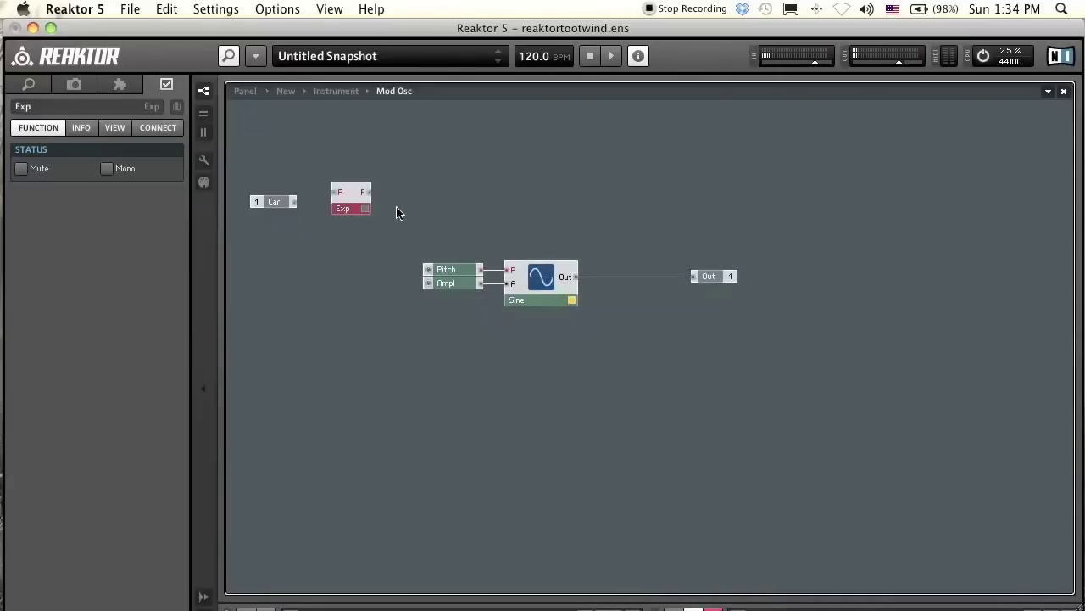
{"action": "left_click_drag", "start_coordinate": [364, 211], "coordinate": [361, 227]}
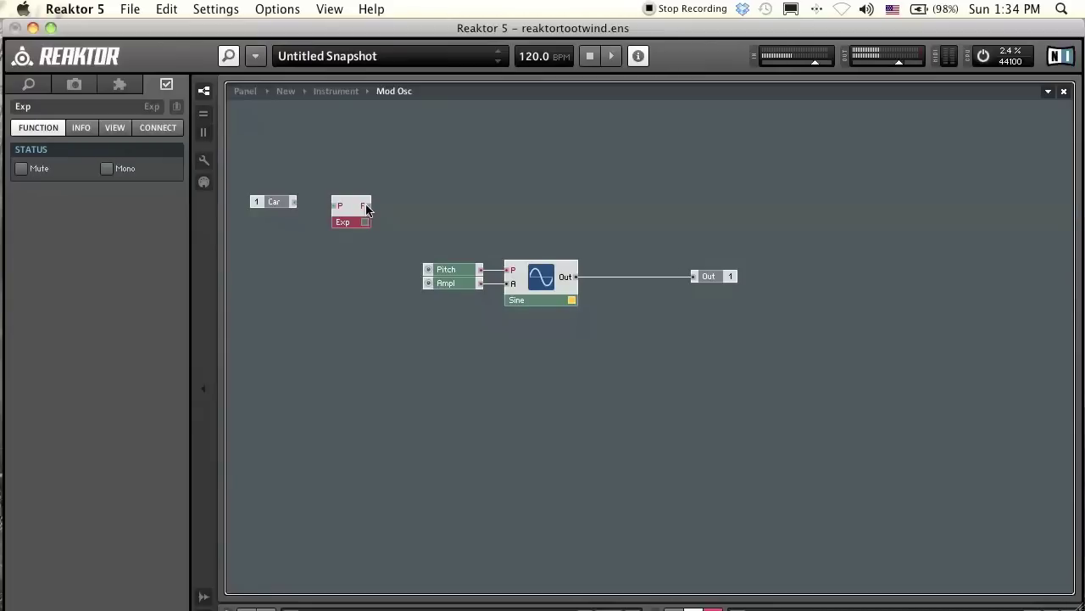
{"action": "left_click_drag", "start_coordinate": [273, 200], "coordinate": [332, 221]}
{"action": "left_click", "coordinate": [403, 197]}
{"action": "left_click", "coordinate": [339, 222]}
Step: Move the Pitch and Ampl controls, Sine oscillator and Out terminal further right and down, with Out close to the Sine
{"action": "left_click_drag", "start_coordinate": [797, 382], "coordinate": [462, 258]}
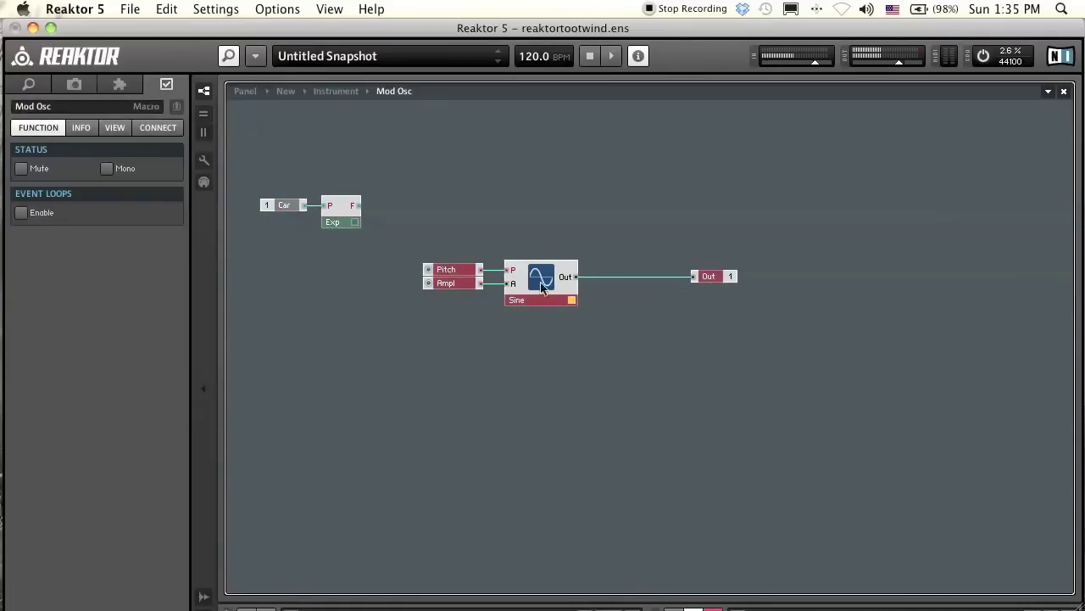
{"action": "left_click_drag", "start_coordinate": [536, 286], "coordinate": [653, 282]}
{"action": "left_click", "coordinate": [780, 307]}
{"action": "left_click_drag", "start_coordinate": [837, 274], "coordinate": [743, 272]}
{"action": "left_click", "coordinate": [787, 343]}
{"action": "left_click_drag", "start_coordinate": [771, 358], "coordinate": [549, 254]}
{"action": "left_click_drag", "start_coordinate": [691, 293], "coordinate": [782, 359]}
{"action": "left_click", "coordinate": [683, 274]}
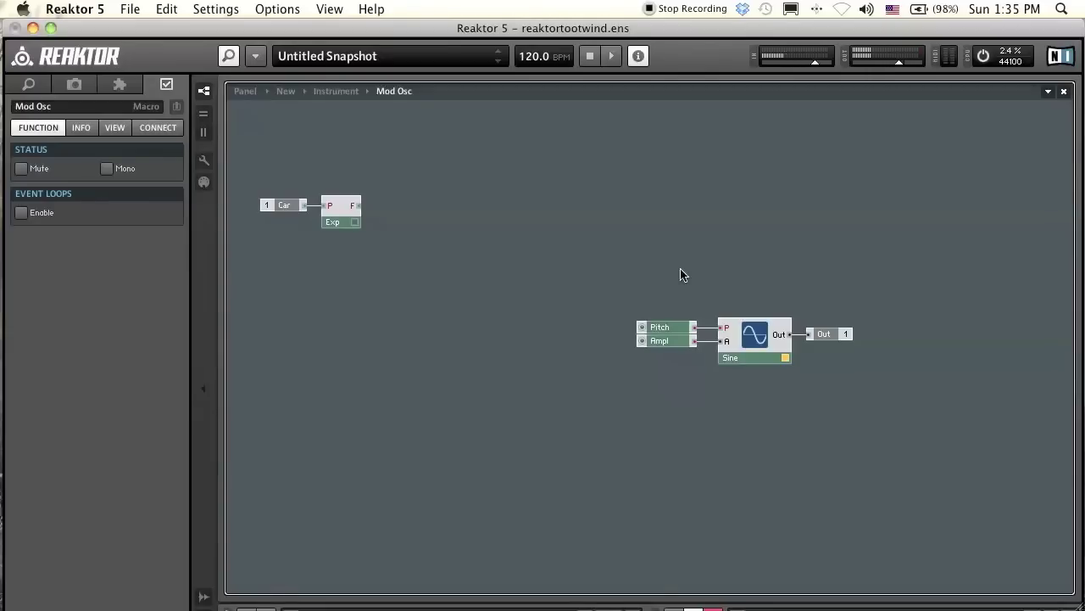
Step: Insert a Multiply module fed by the Exp output and remove the Pitch control from the Sine oscillator
{"action": "right_click", "coordinate": [411, 204]}
{"action": "left_click", "coordinate": [429, 161]}
{"action": "left_click", "coordinate": [332, 222]}
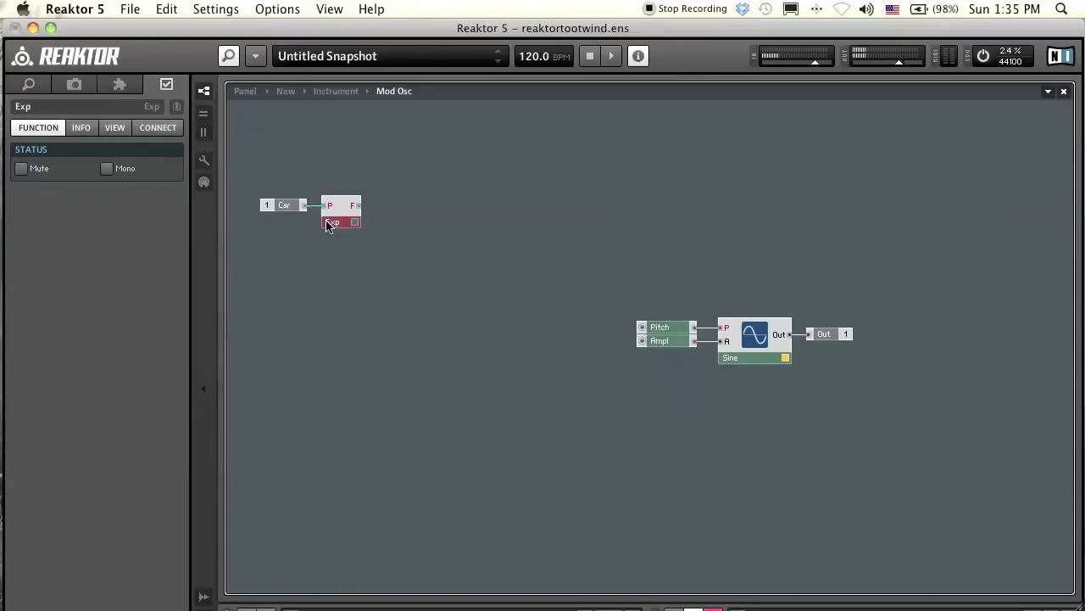
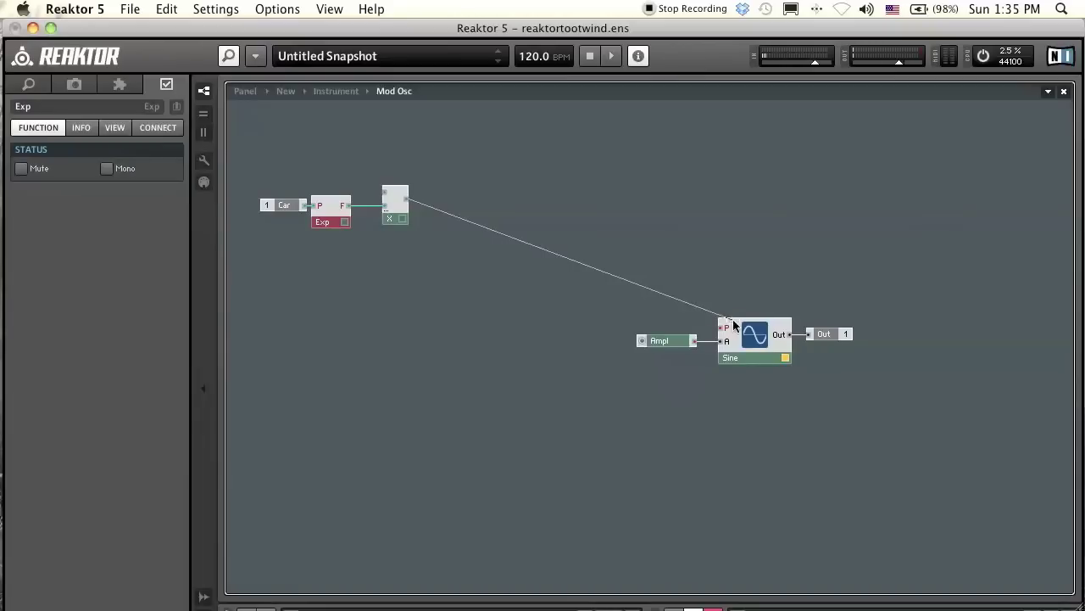
Step: Create a control on the Multiply module's free upper input and rename it ratio
{"action": "right_click", "coordinate": [374, 190]}
{"action": "left_click", "coordinate": [382, 179]}
{"action": "right_click", "coordinate": [387, 190]}
{"action": "left_click", "coordinate": [366, 164]}
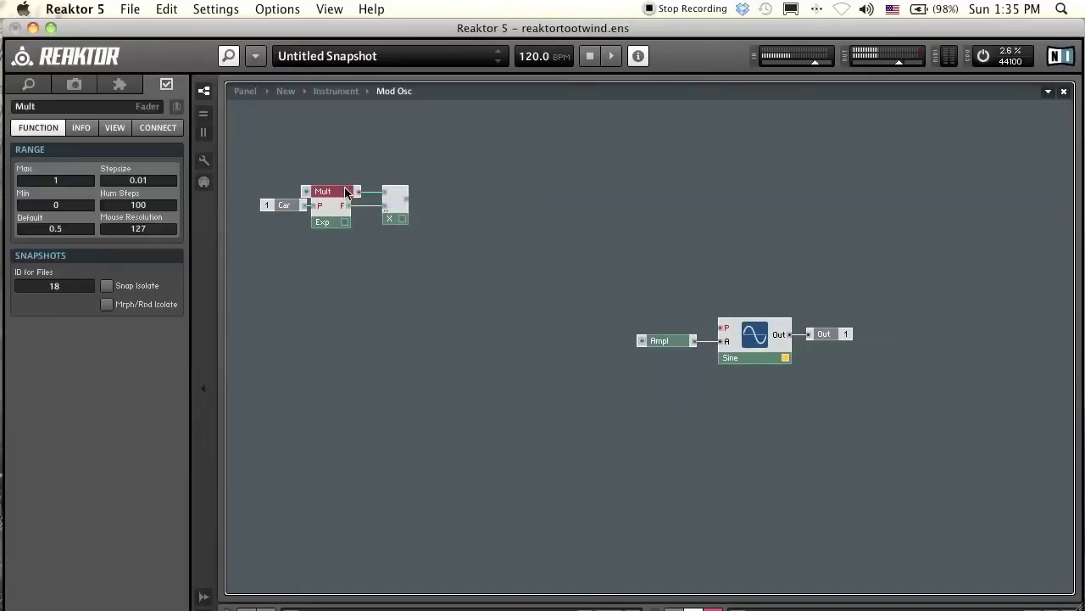
{"action": "left_click", "coordinate": [49, 108]}
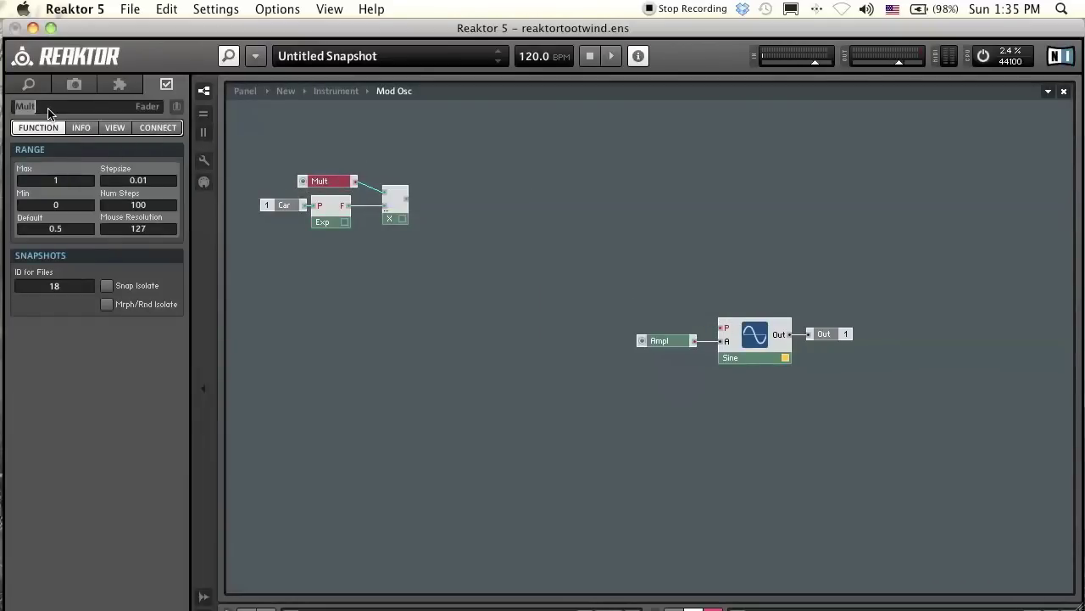
{"action": "type", "text": "ratio"}
{"action": "key", "text": "Return"}
{"action": "left_click", "coordinate": [291, 315]}
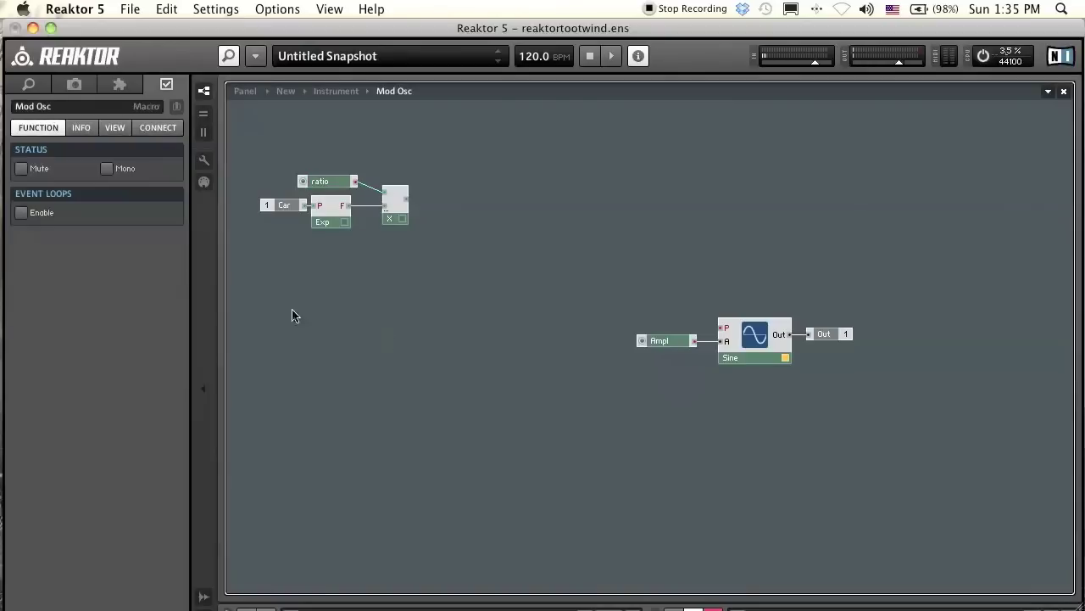
Step: Set the ratio control's maximum to 10 and its step size to 1
{"action": "left_click", "coordinate": [322, 182]}
{"action": "left_click", "coordinate": [66, 180]}
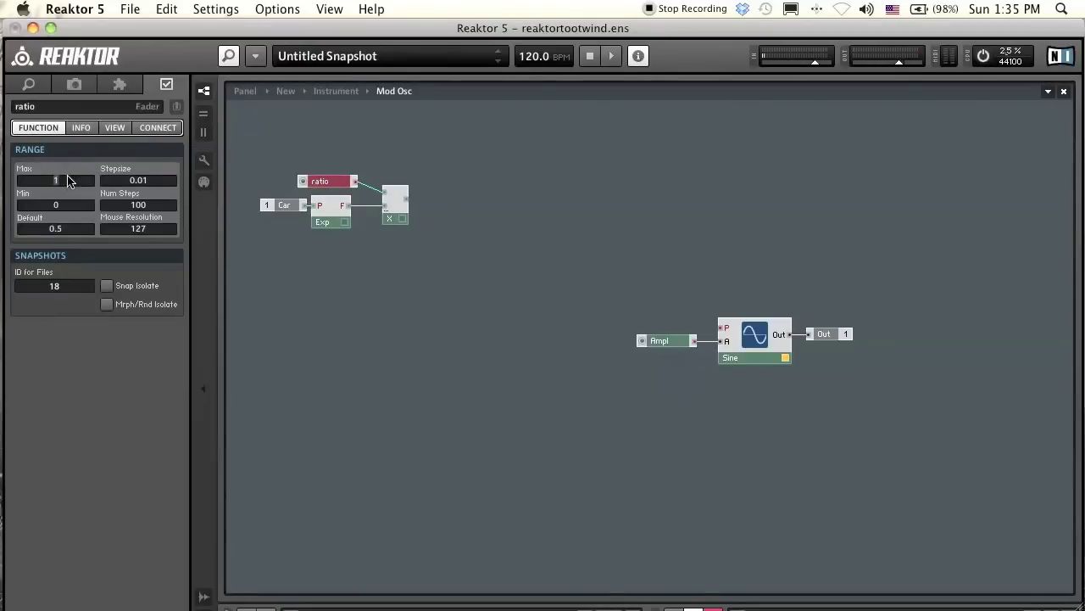
{"action": "type", "text": "0"}
{"action": "key", "text": "Return"}
{"action": "left_click", "coordinate": [143, 181]}
{"action": "type", "text": "1"}
{"action": "key", "text": "Return"}
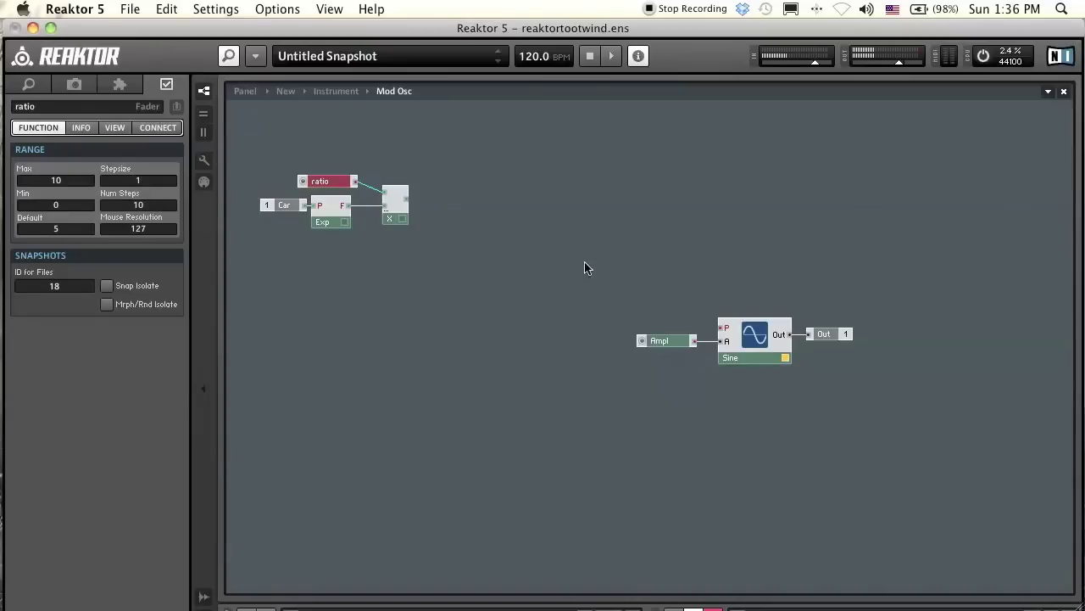
{"action": "left_click", "coordinate": [585, 267]}
Step: Insert a Log. (F) module and wire the Multiply output through it to the Sine oscillator's P input
{"action": "right_click", "coordinate": [532, 209]}
{"action": "left_click", "coordinate": [433, 182]}
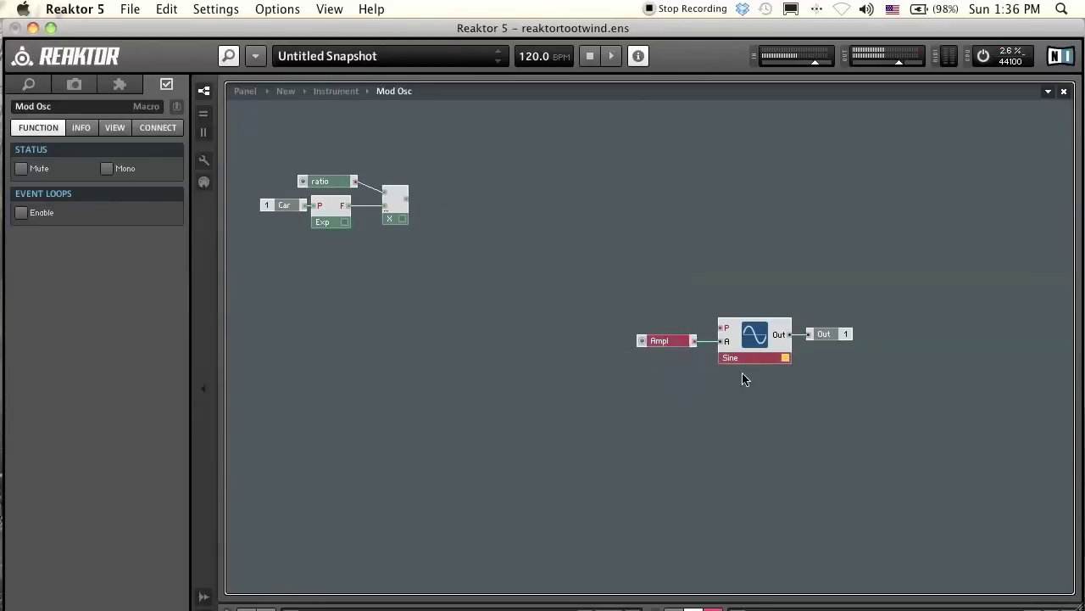
{"action": "right_click", "coordinate": [474, 210]}
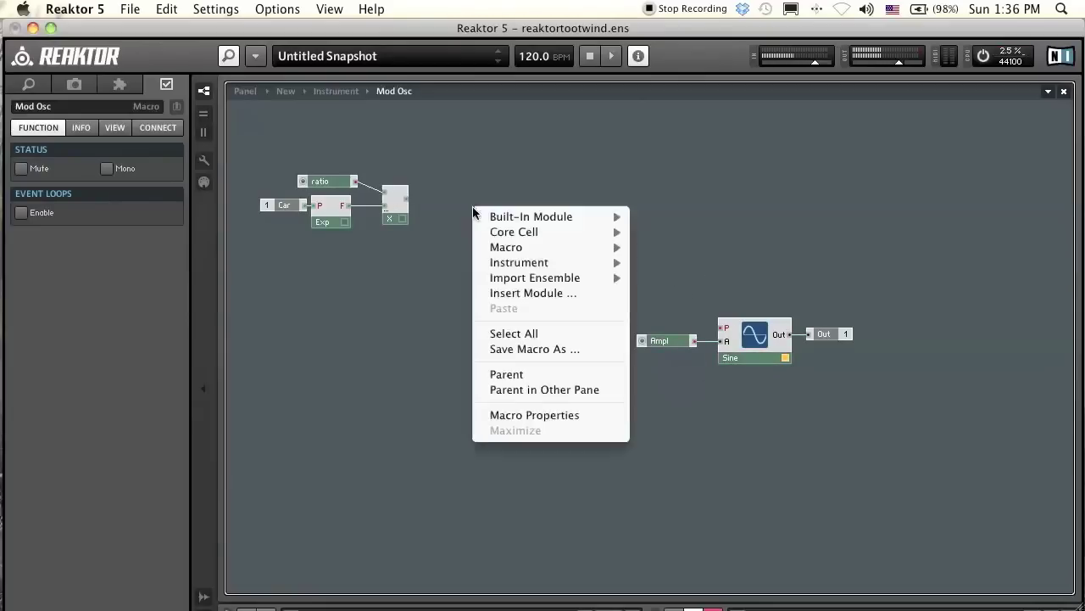
{"action": "mouse_move", "coordinate": [521, 216]}
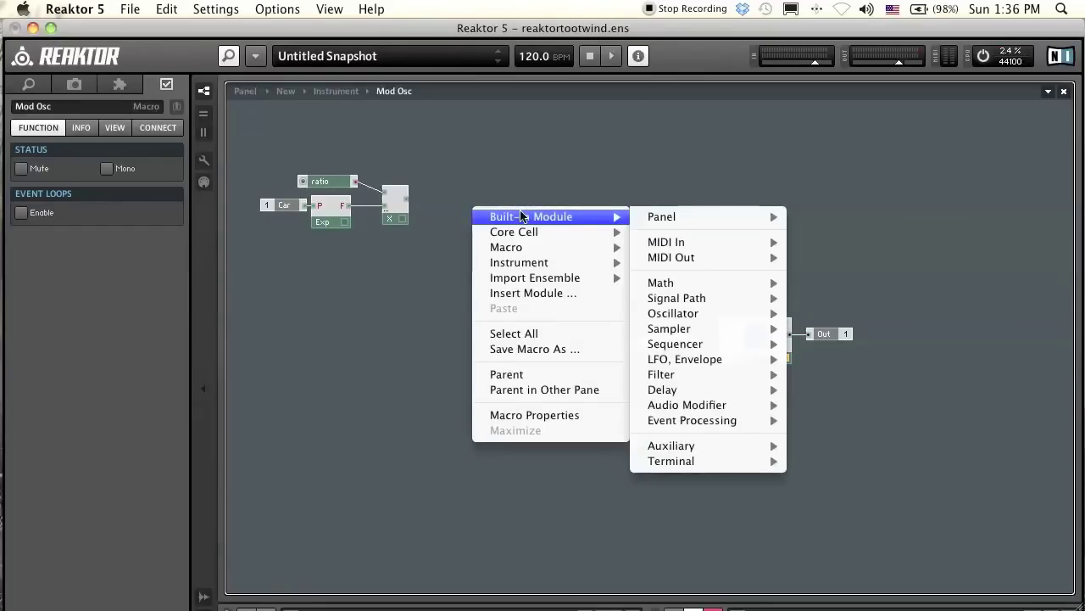
{"action": "mouse_move", "coordinate": [720, 283]}
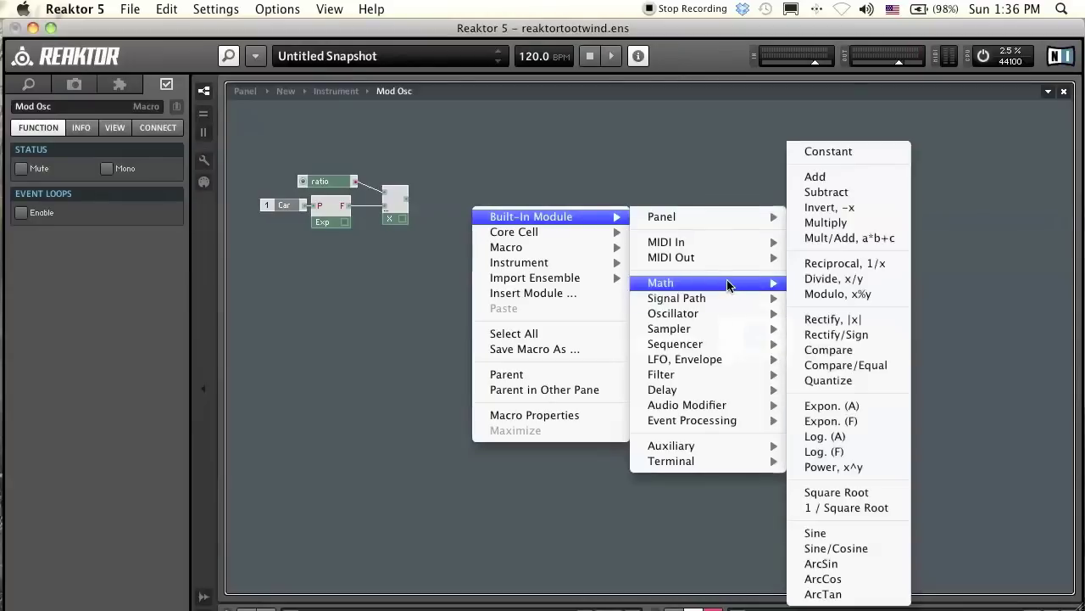
{"action": "left_click", "coordinate": [852, 452]}
{"action": "left_click", "coordinate": [603, 280]}
{"action": "left_click", "coordinate": [486, 235]}
{"action": "left_click_drag", "start_coordinate": [485, 235], "coordinate": [503, 235]}
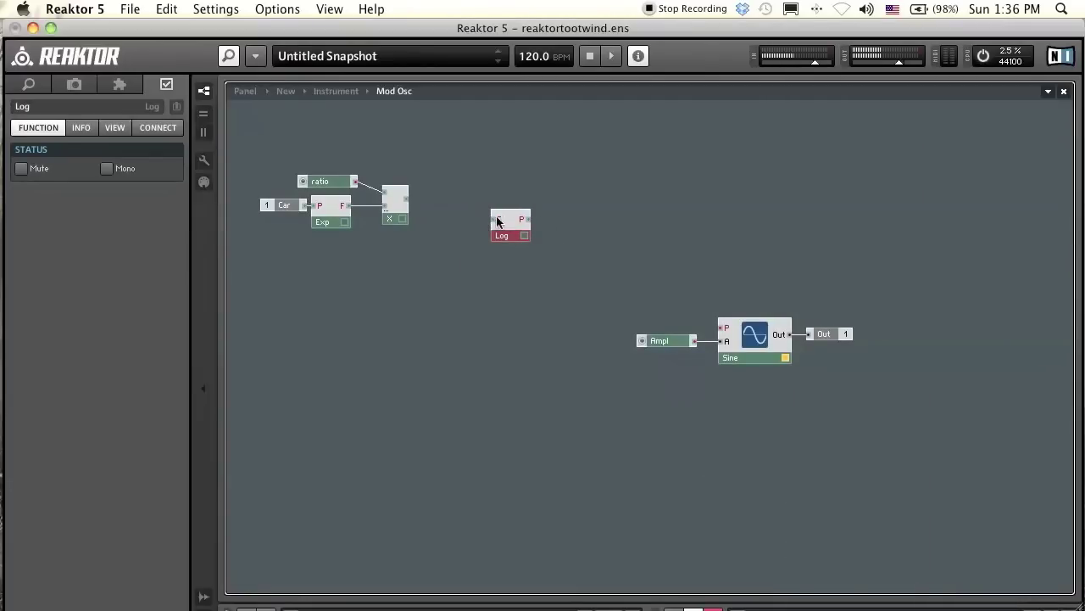
{"action": "left_click", "coordinate": [413, 203]}
{"action": "left_click_drag", "start_coordinate": [404, 203], "coordinate": [727, 327]}
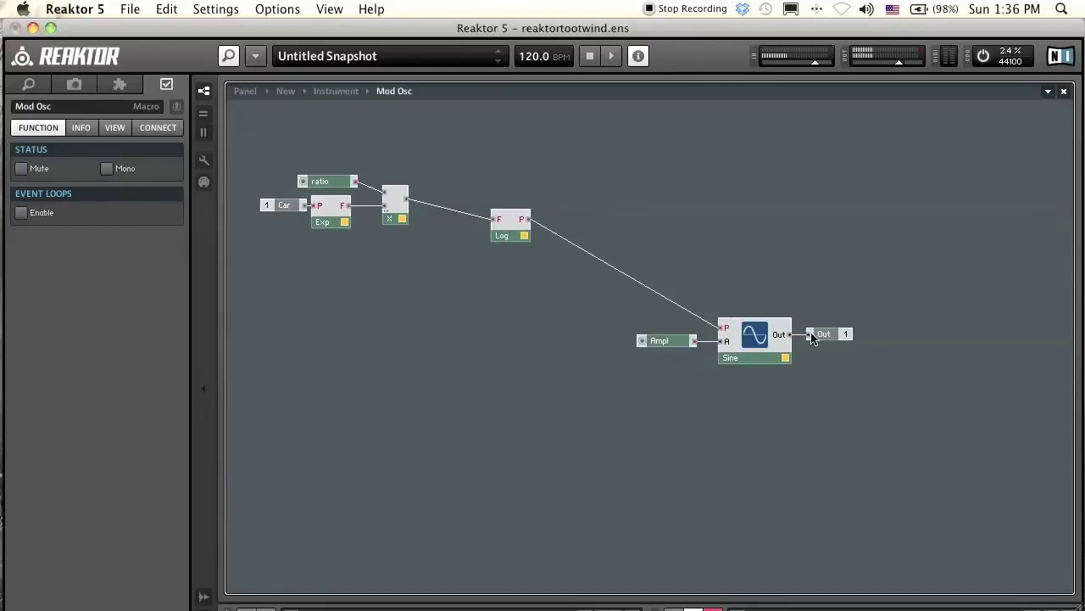
Step: Separate the overlapping ratio and Ampl knobs in the panel's Mod Osc frame and set them to 1 and 0
{"action": "left_click", "coordinate": [245, 90]}
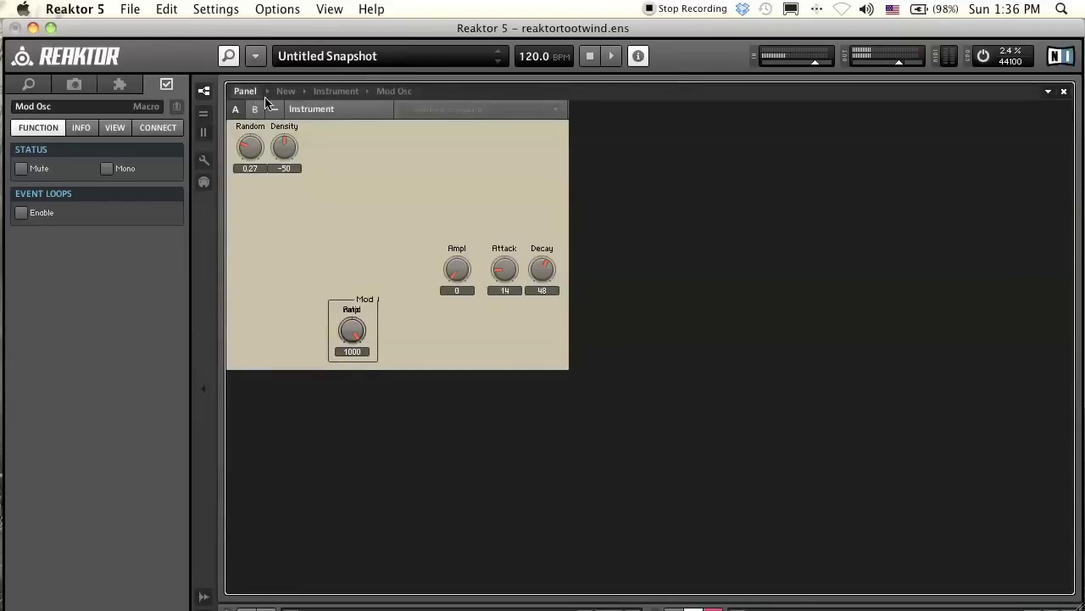
{"action": "left_click_drag", "start_coordinate": [351, 332], "coordinate": [396, 324]}
{"action": "left_click", "coordinate": [352, 331]}
{"action": "left_click_drag", "start_coordinate": [394, 419], "coordinate": [390, 410]}
{"action": "left_click_drag", "start_coordinate": [390, 332], "coordinate": [392, 439]}
Step: Audition the sound with Mod Osc Ampl at 490, raising the ratio to 2 and 4 and varying the envelope Ampl between 0.29 and 0.14
{"action": "mouse_move", "coordinate": [458, 272]}
{"action": "left_mouse_down"}
{"action": "mouse_move", "coordinate": [431, 229]}
{"action": "mouse_move", "coordinate": [461, 288]}
{"action": "left_mouse_up"}
{"action": "left_click", "coordinate": [434, 253]}
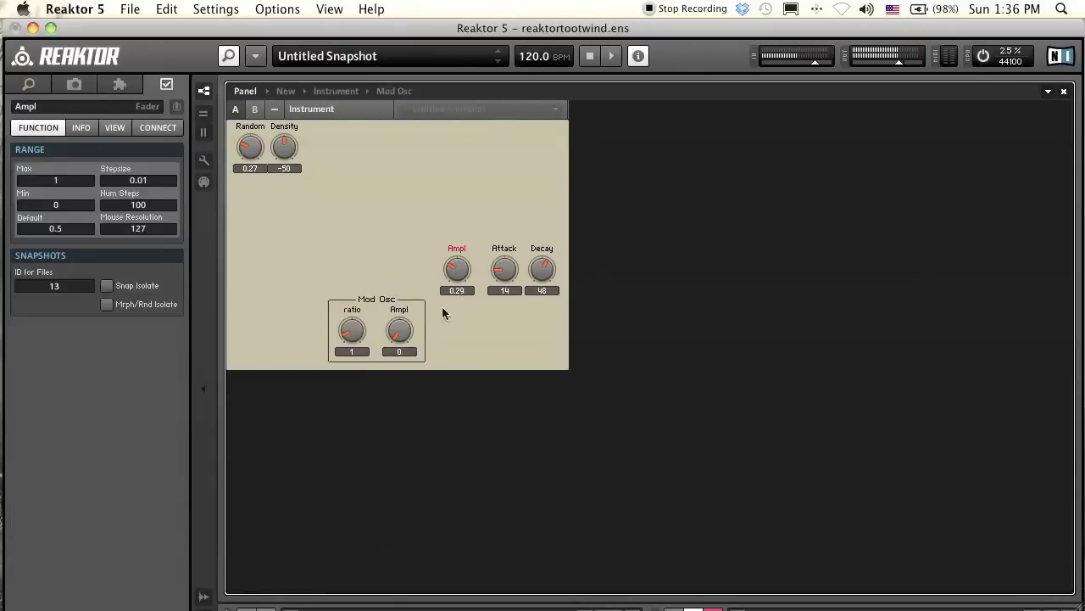
{"action": "left_click_drag", "start_coordinate": [401, 335], "coordinate": [385, 278]}
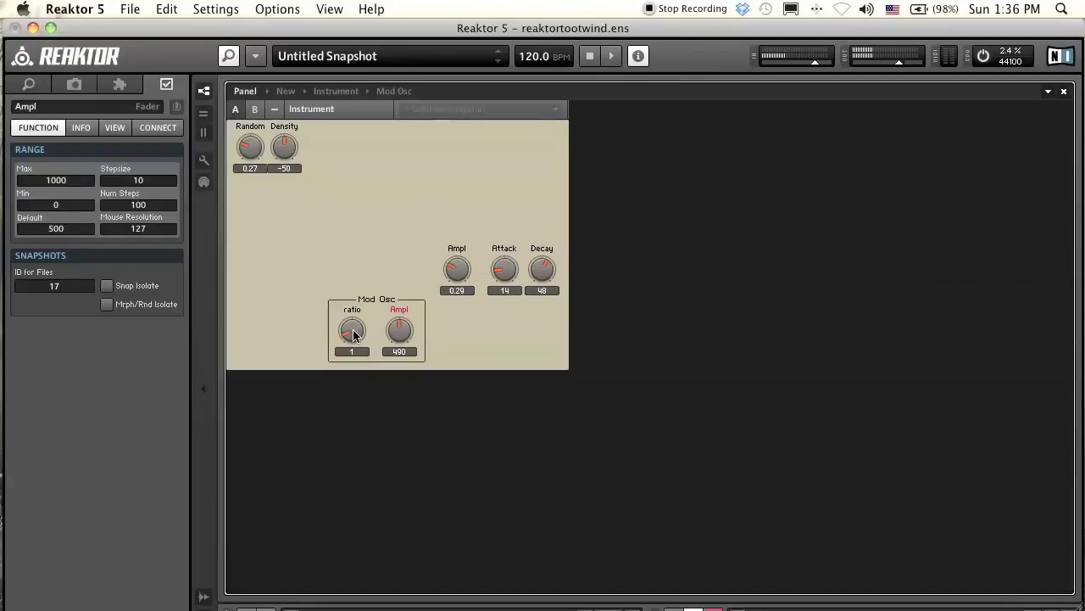
{"action": "left_click_drag", "start_coordinate": [353, 334], "coordinate": [365, 332]}
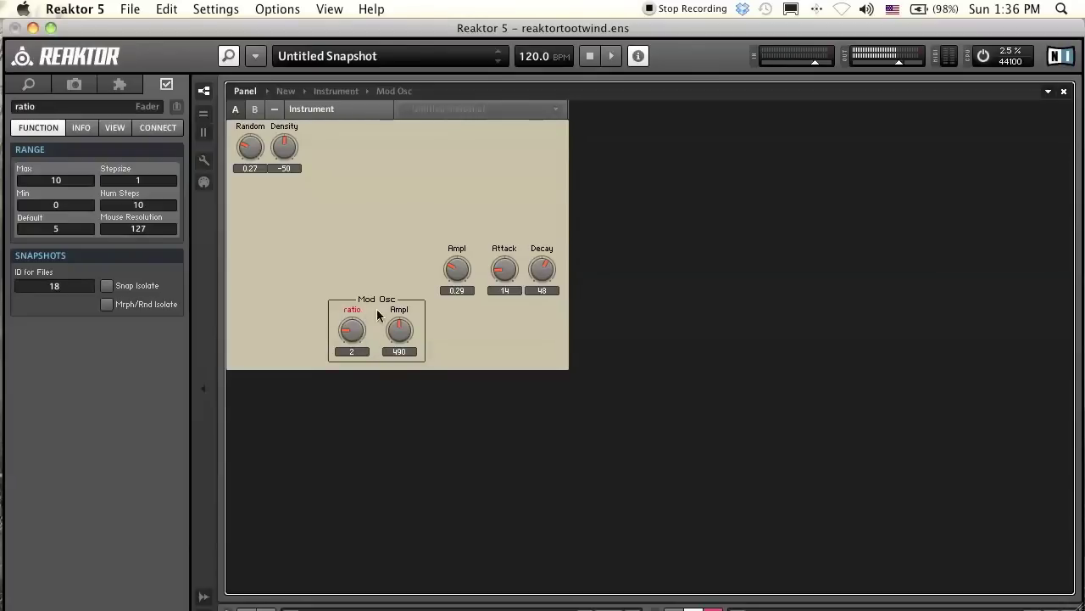
{"action": "left_click_drag", "start_coordinate": [355, 330], "coordinate": [362, 301]}
{"action": "left_click_drag", "start_coordinate": [455, 271], "coordinate": [453, 289]}
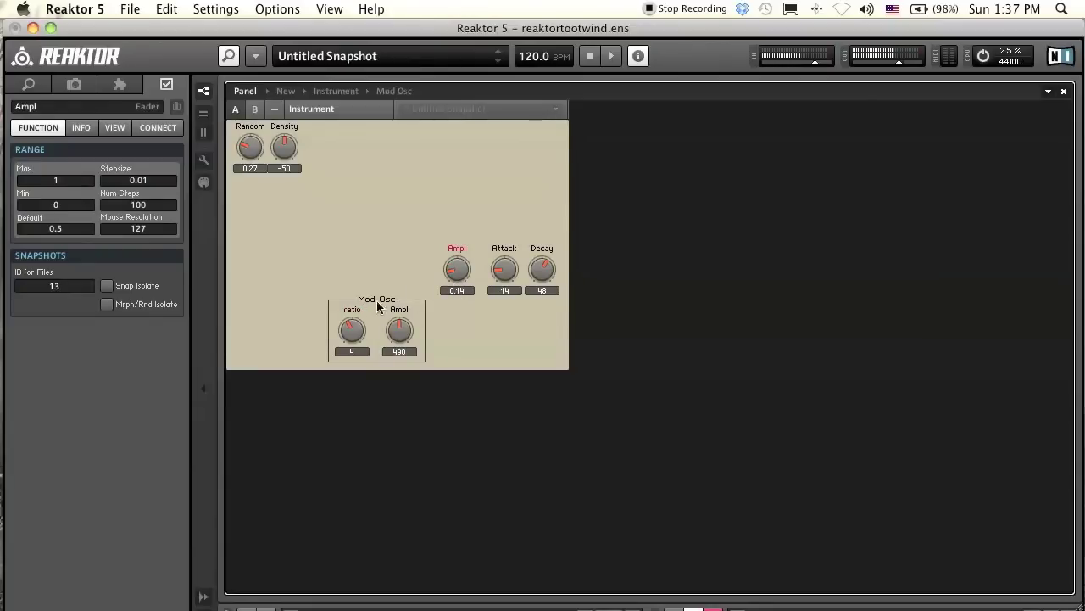
Step: Examine the Selector's connection to Mod Osc in the Instrument structure and the signal chain inside the macro
{"action": "double_click", "coordinate": [390, 277]}
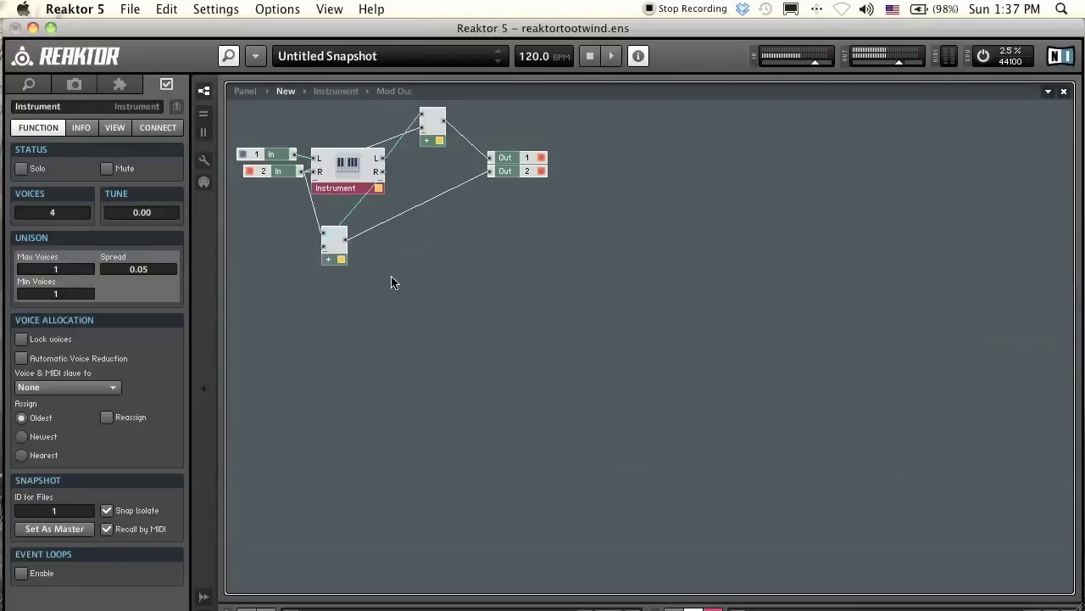
{"action": "double_click", "coordinate": [350, 173]}
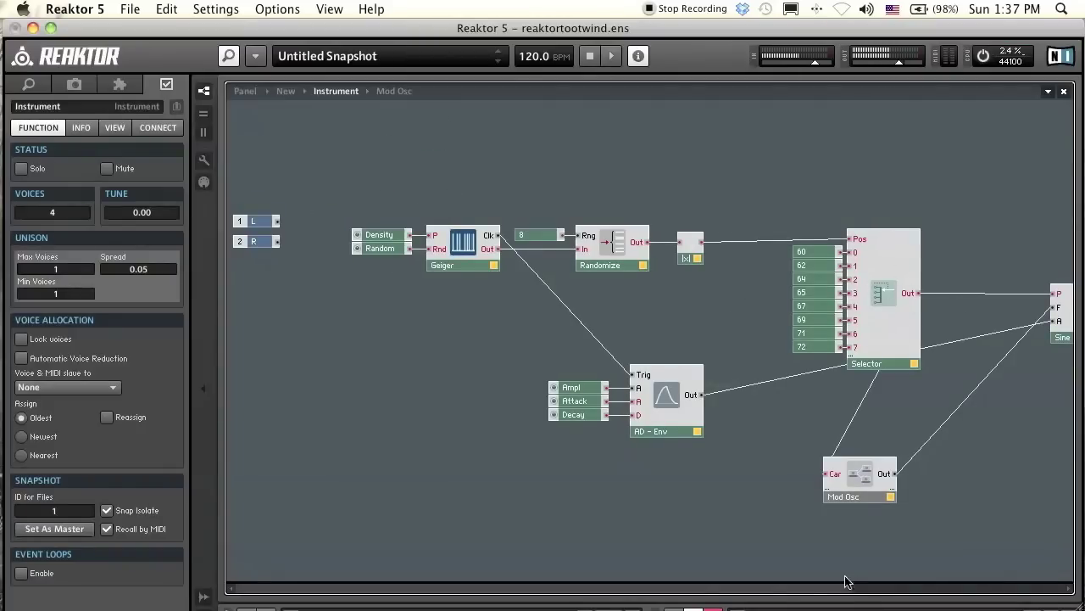
{"action": "left_click_drag", "start_coordinate": [707, 589], "coordinate": [803, 586]}
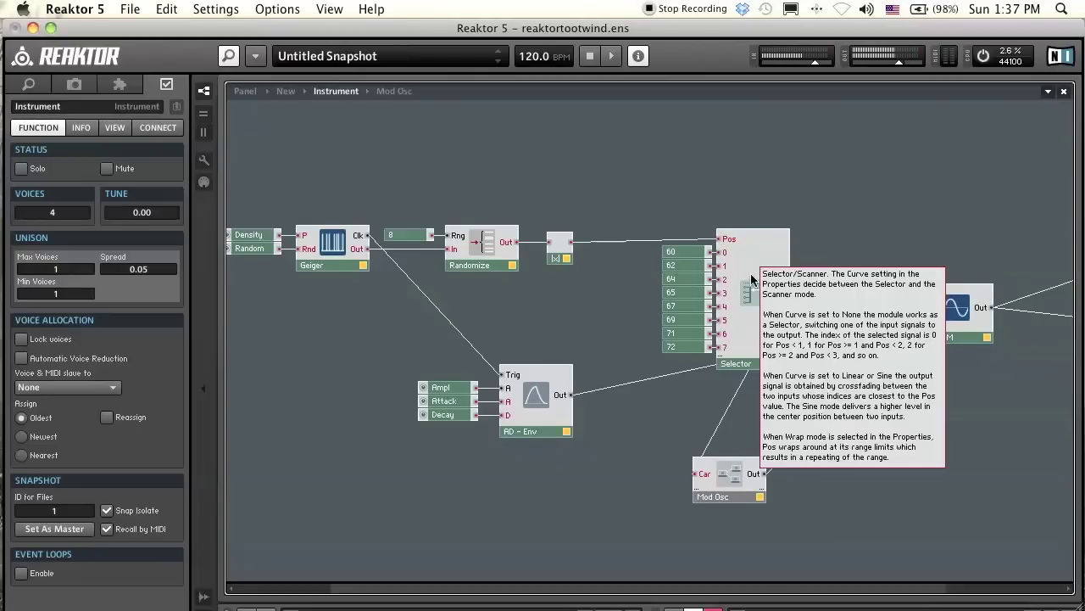
{"action": "double_click", "coordinate": [735, 486]}
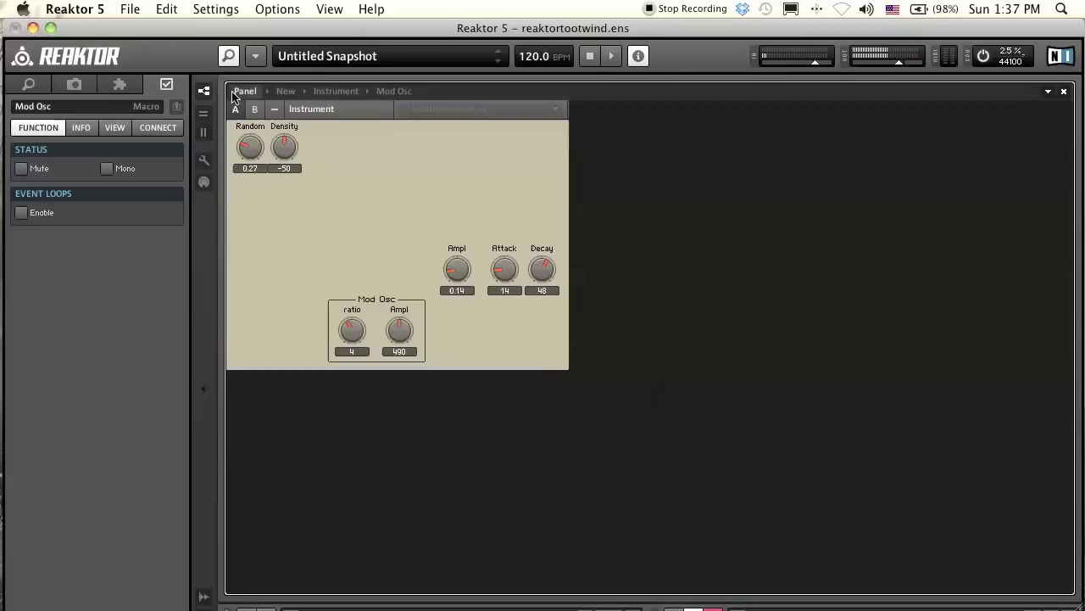
Step: Set the Mod Osc ratio knob to 1 on the panel and turn the envelope Ampl knob down to 0
{"action": "left_click", "coordinate": [245, 90]}
{"action": "left_click_drag", "start_coordinate": [360, 334], "coordinate": [371, 416]}
{"action": "left_click", "coordinate": [358, 287]}
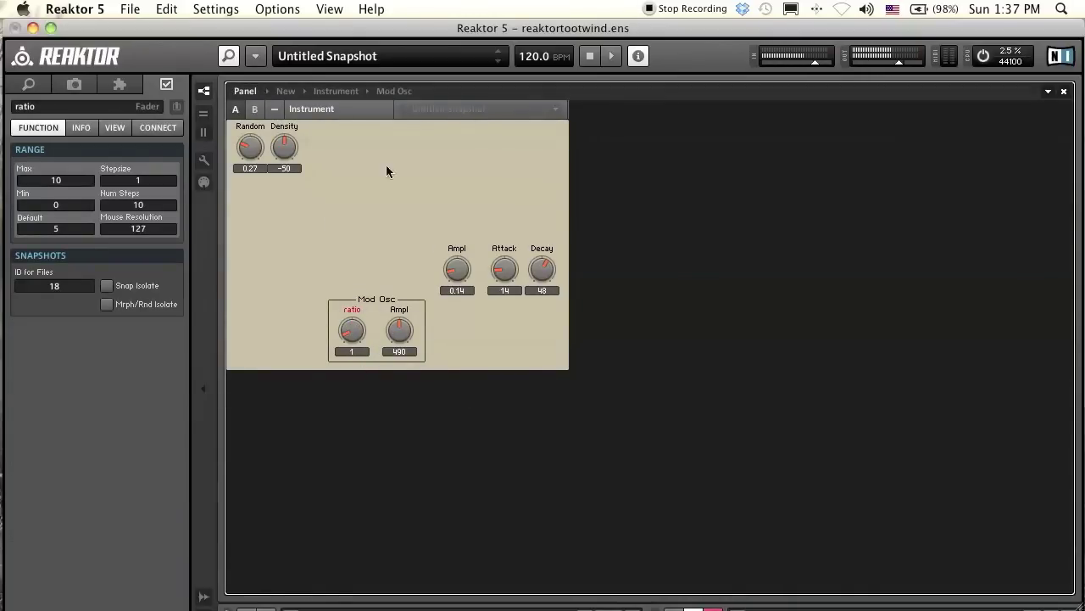
{"action": "left_click_drag", "start_coordinate": [450, 275], "coordinate": [416, 286]}
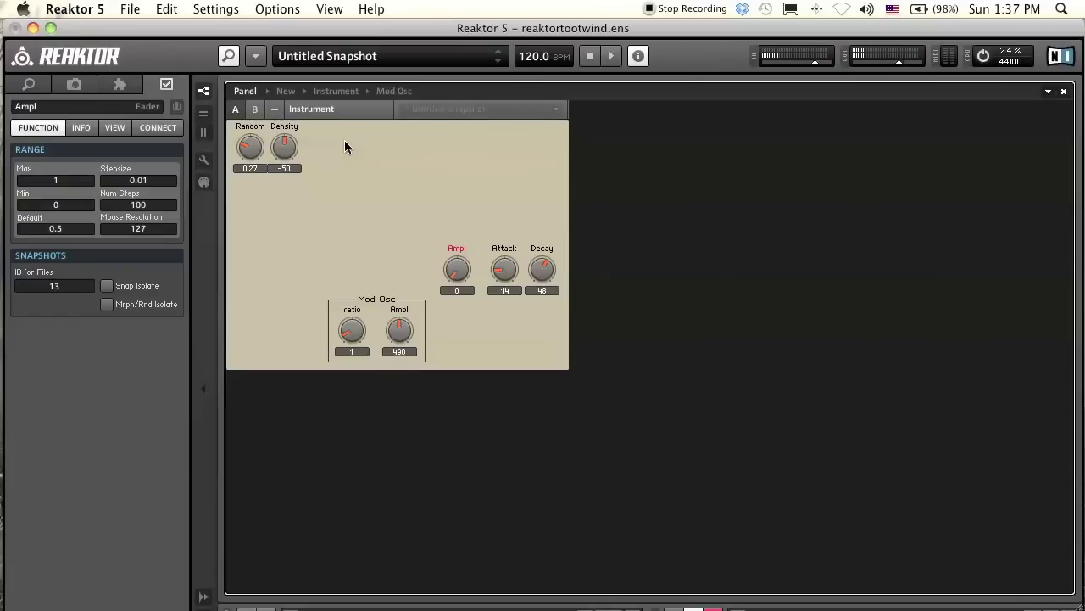
Step: Move the Mod Osc macro between the Selector and the Sine FM oscillator in the Instrument structure
{"action": "double_click", "coordinate": [376, 314]}
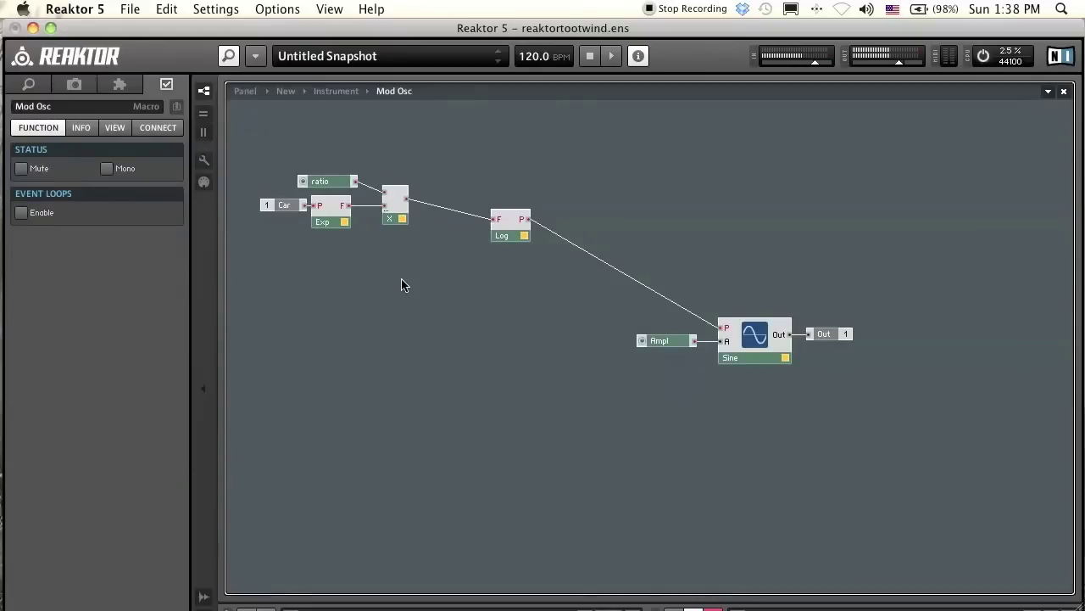
{"action": "double_click", "coordinate": [403, 285]}
{"action": "left_click_drag", "start_coordinate": [653, 594], "coordinate": [891, 575]}
{"action": "left_click_drag", "start_coordinate": [575, 492], "coordinate": [694, 413]}
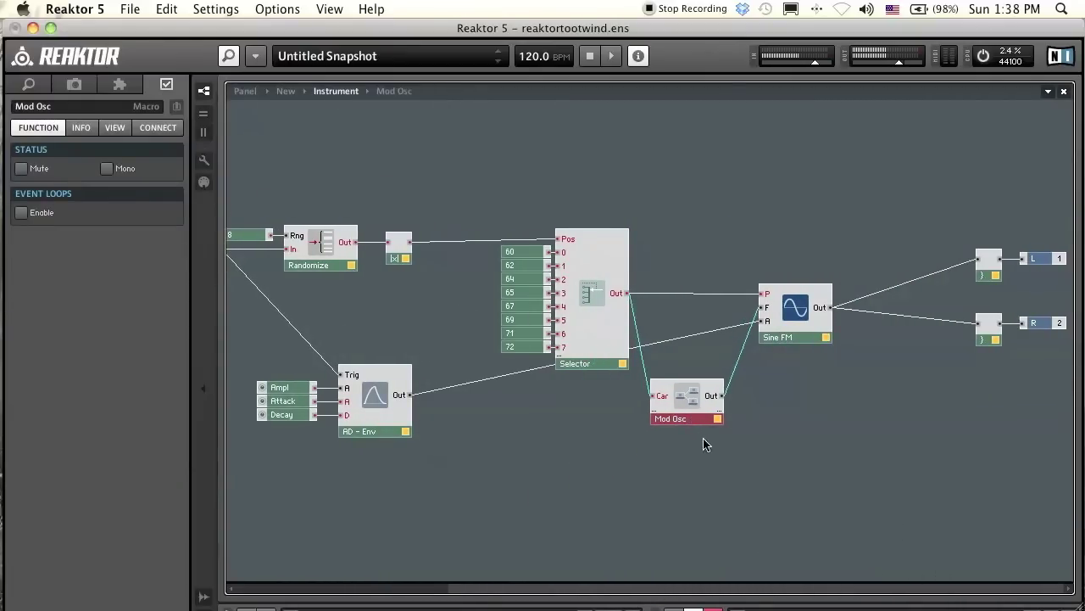
{"action": "left_click", "coordinate": [669, 469]}
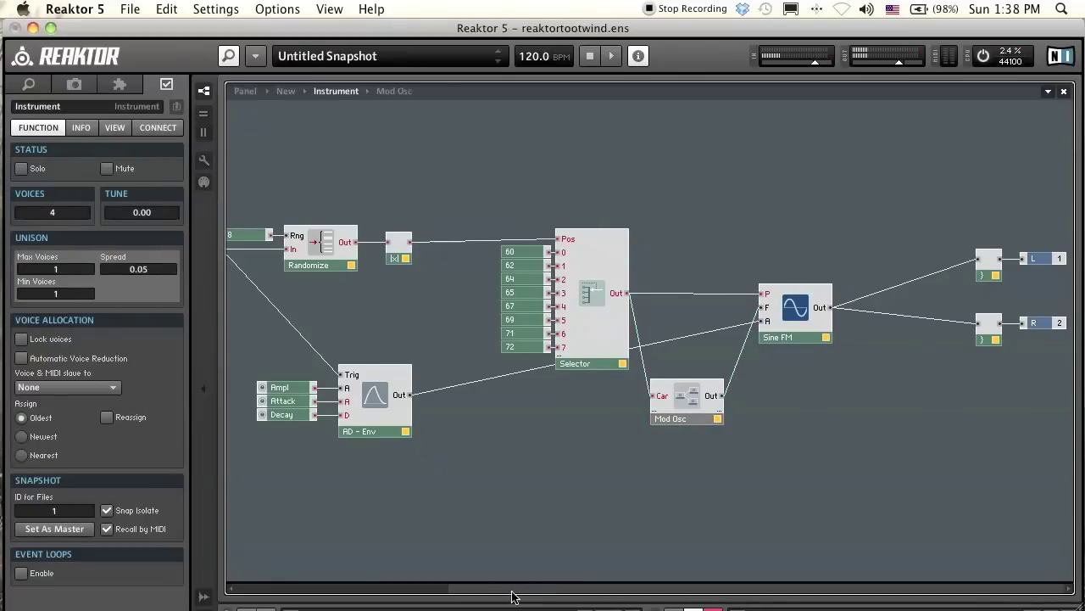
Step: Wire the Geiger's Out to a new input port on the Mod Osc macro and name that port Trig
{"action": "scroll", "coordinate": [511, 594], "scroll_direction": "left", "scroll_amount": 3}
{"action": "left_click", "coordinate": [391, 245]}
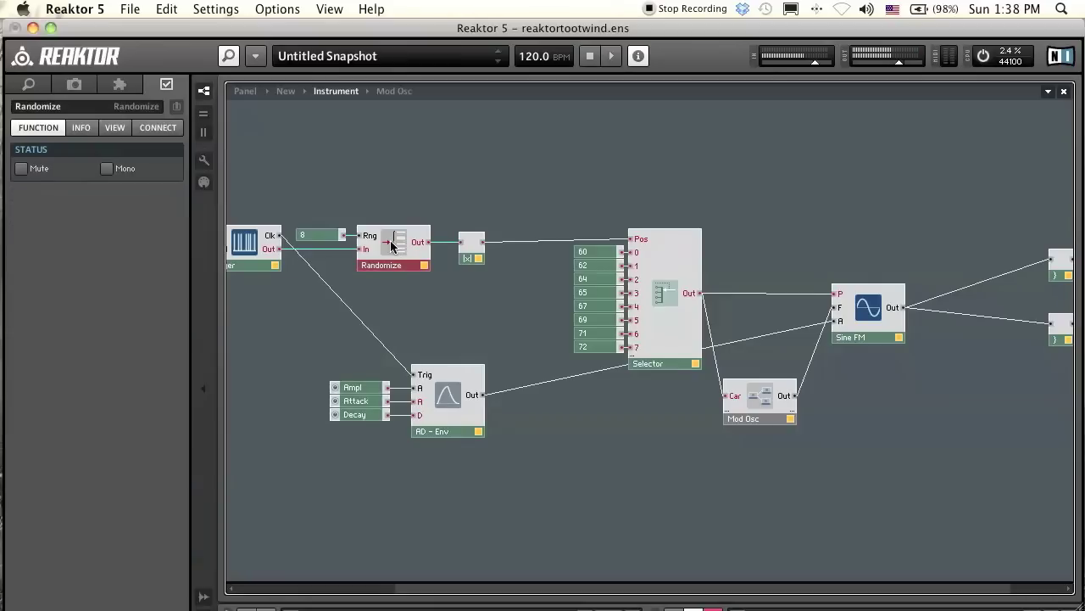
{"action": "left_click", "coordinate": [448, 323]}
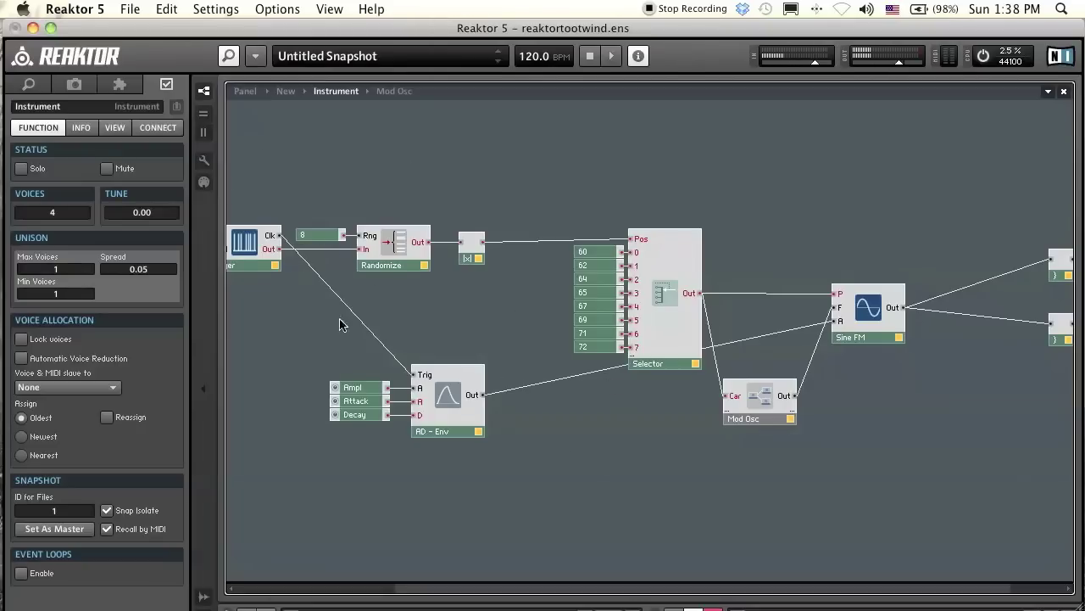
{"action": "left_click", "coordinate": [278, 263]}
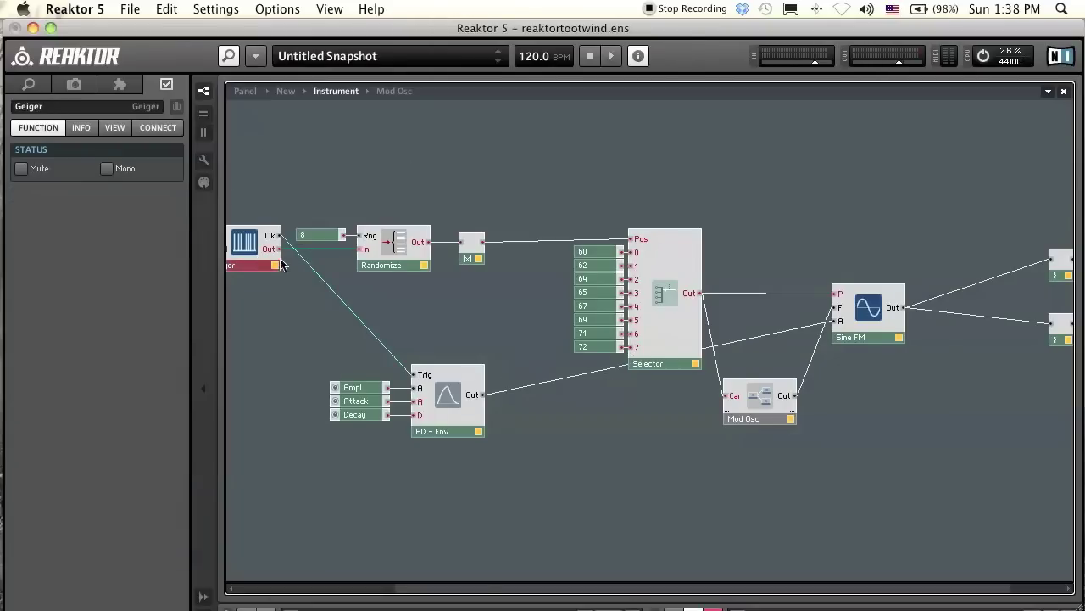
{"action": "left_click_drag", "start_coordinate": [443, 587], "coordinate": [412, 588]}
{"action": "left_click", "coordinate": [391, 416]}
{"action": "left_click", "coordinate": [326, 280]}
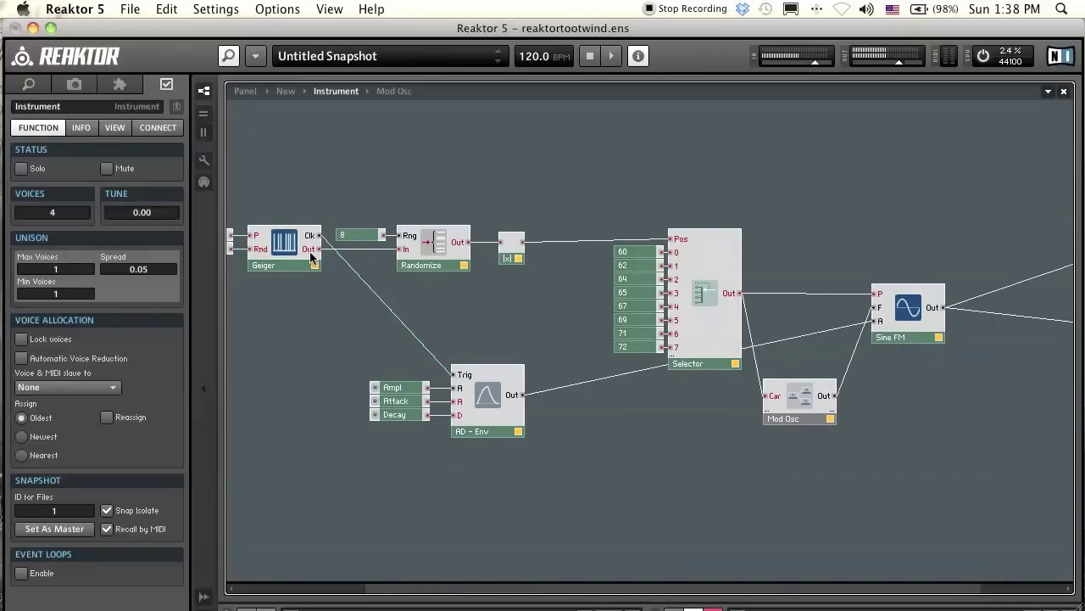
{"action": "left_click_drag", "start_coordinate": [319, 249], "coordinate": [770, 418]}
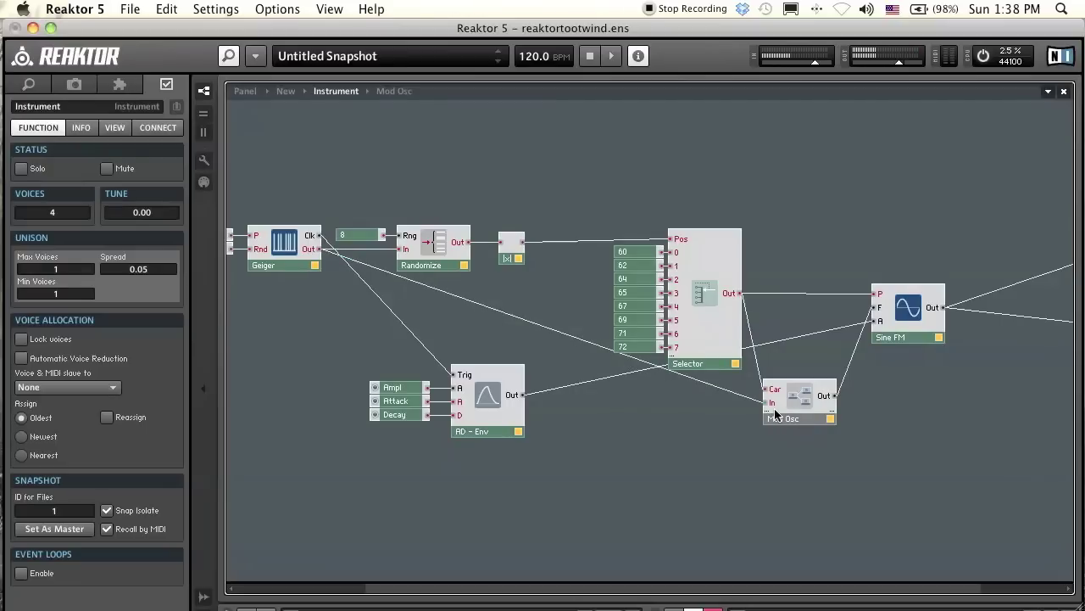
{"action": "left_click", "coordinate": [774, 414]}
{"action": "double_click", "coordinate": [773, 402]}
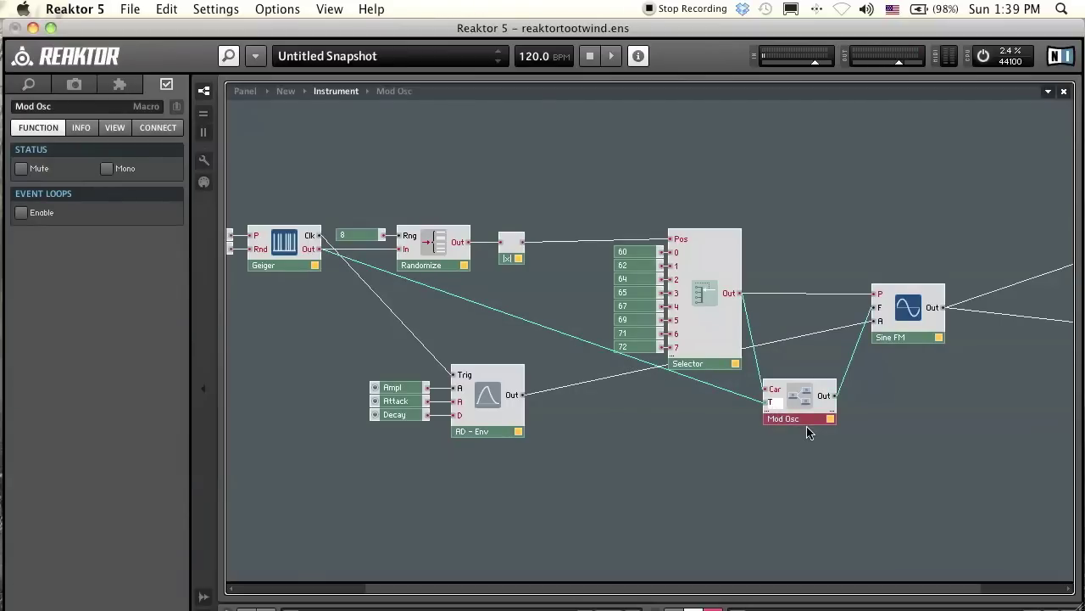
{"action": "left_click", "coordinate": [741, 475]}
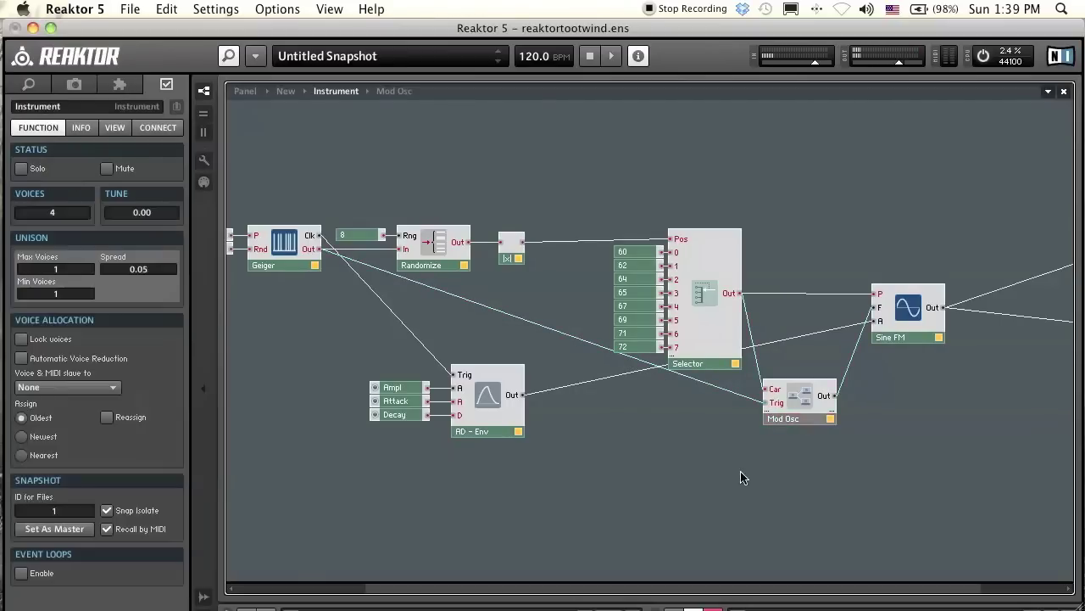
Step: Add a Randomizer module inside the Mod Osc macro and wire the Trig input to its In port
{"action": "double_click", "coordinate": [801, 390]}
{"action": "left_click_drag", "start_coordinate": [423, 287], "coordinate": [312, 357]}
{"action": "right_click", "coordinate": [416, 350]}
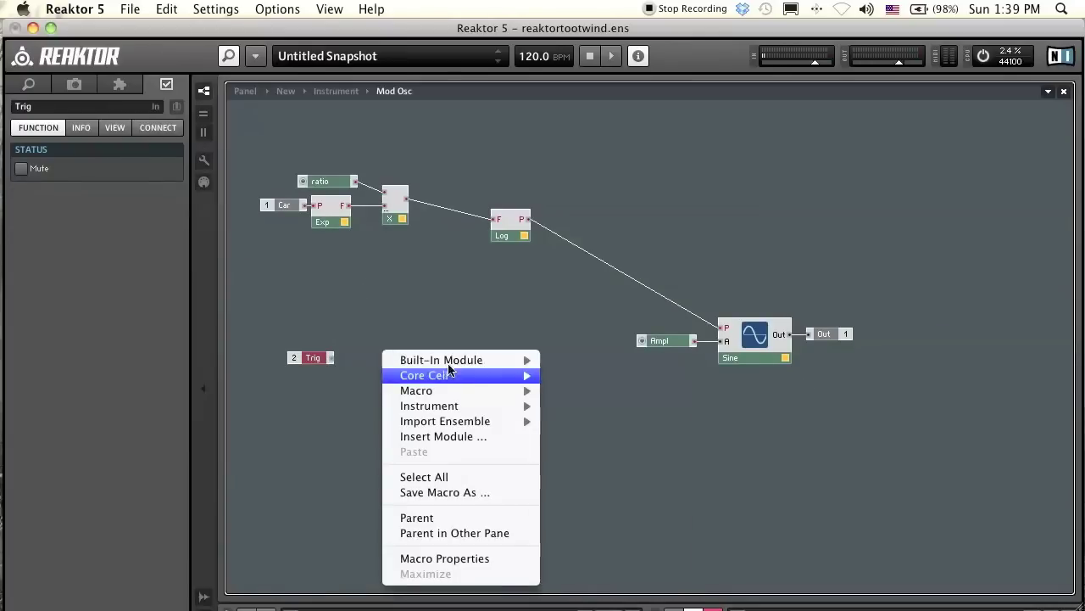
{"action": "mouse_move", "coordinate": [496, 363]}
{"action": "mouse_move", "coordinate": [633, 555]}
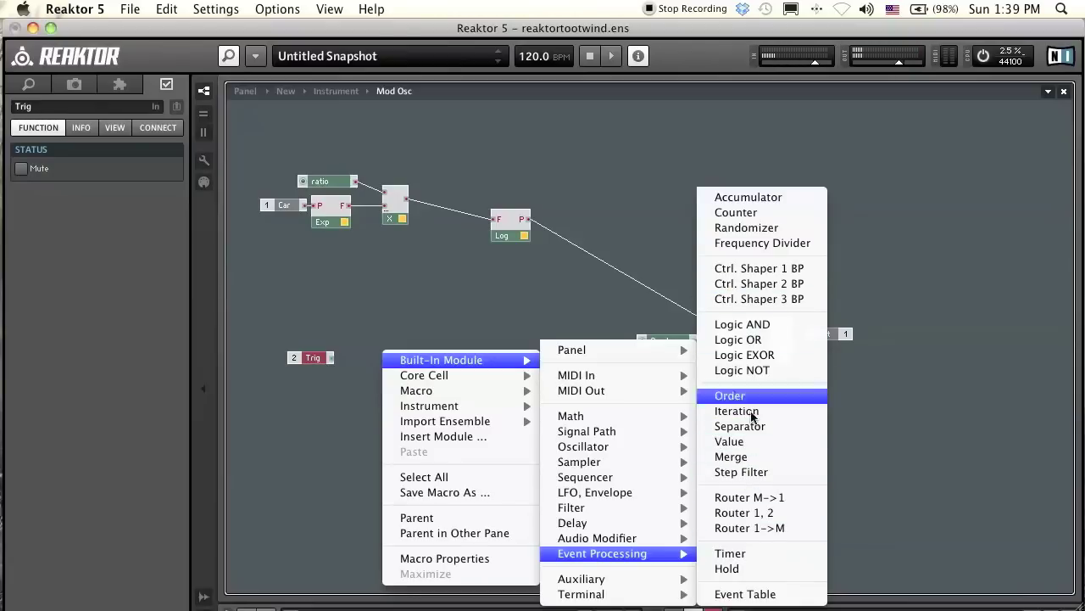
{"action": "left_click", "coordinate": [739, 227]}
{"action": "left_click_drag", "start_coordinate": [438, 383], "coordinate": [452, 359]}
{"action": "left_click", "coordinate": [362, 312]}
{"action": "left_click_drag", "start_coordinate": [331, 357], "coordinate": [404, 352]}
{"action": "left_click_drag", "start_coordinate": [419, 361], "coordinate": [415, 360]}
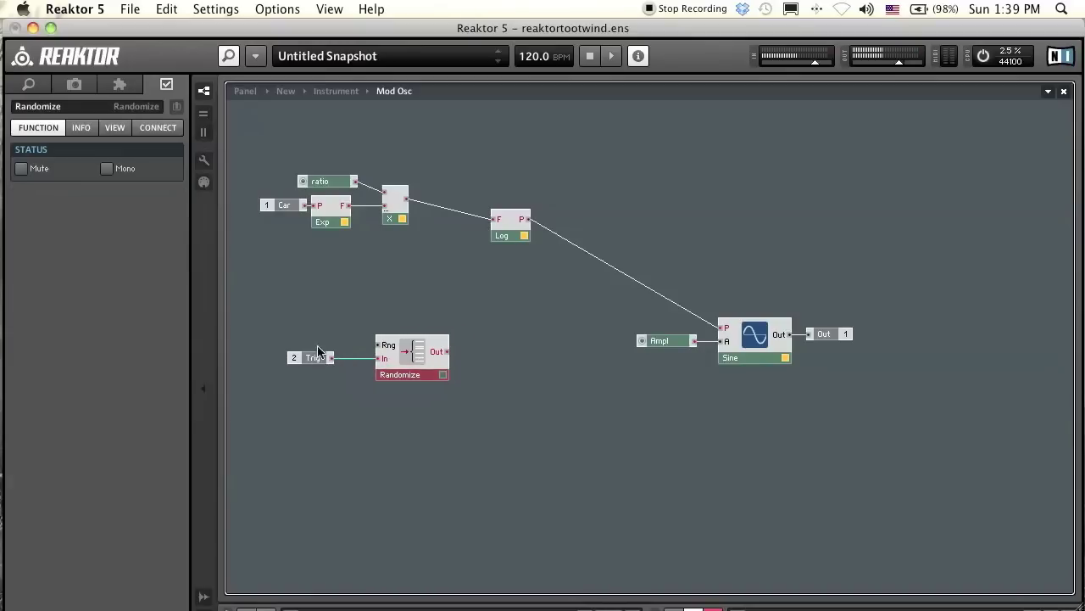
Step: Create a constant of 10 for the Randomize module's Rng input and arrange it neatly beside the Trig input
{"action": "right_click", "coordinate": [384, 348]}
{"action": "left_click", "coordinate": [334, 311]}
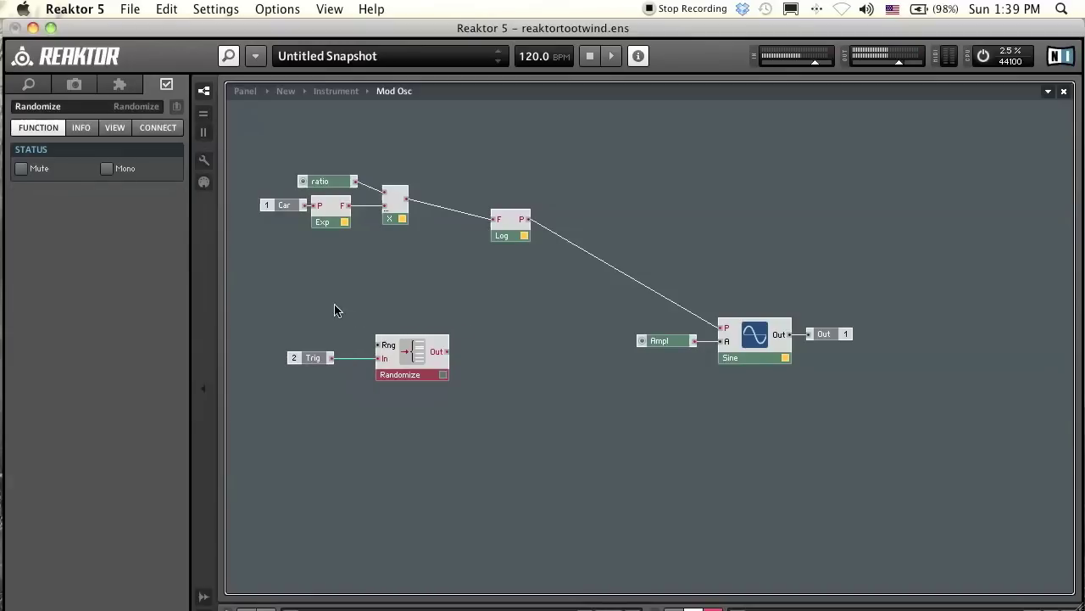
{"action": "right_click", "coordinate": [386, 339]}
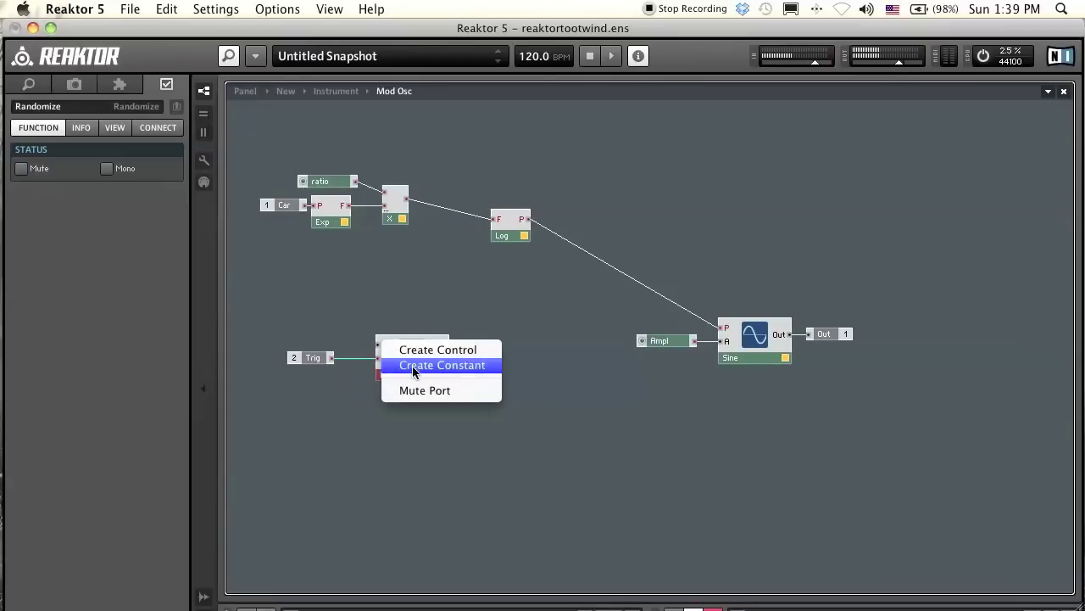
{"action": "left_click", "coordinate": [432, 365]}
{"action": "left_click", "coordinate": [399, 266]}
{"action": "left_click", "coordinate": [319, 349]}
{"action": "left_click_drag", "start_coordinate": [318, 346], "coordinate": [362, 309]}
{"action": "left_click", "coordinate": [343, 324]}
{"action": "left_click", "coordinate": [329, 297]}
{"action": "left_click", "coordinate": [356, 318]}
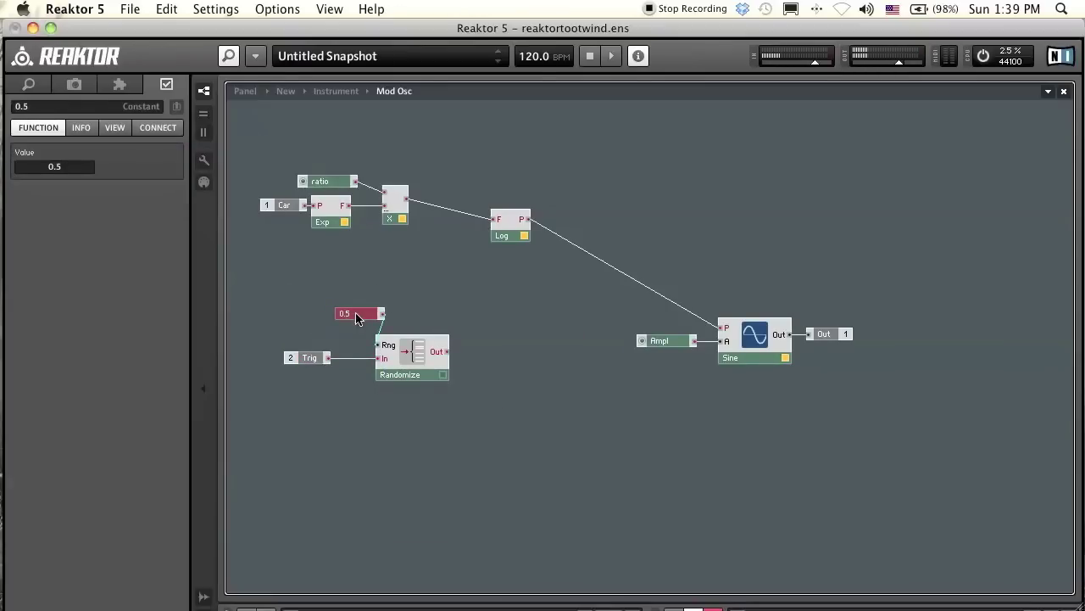
{"action": "left_click", "coordinate": [78, 171]}
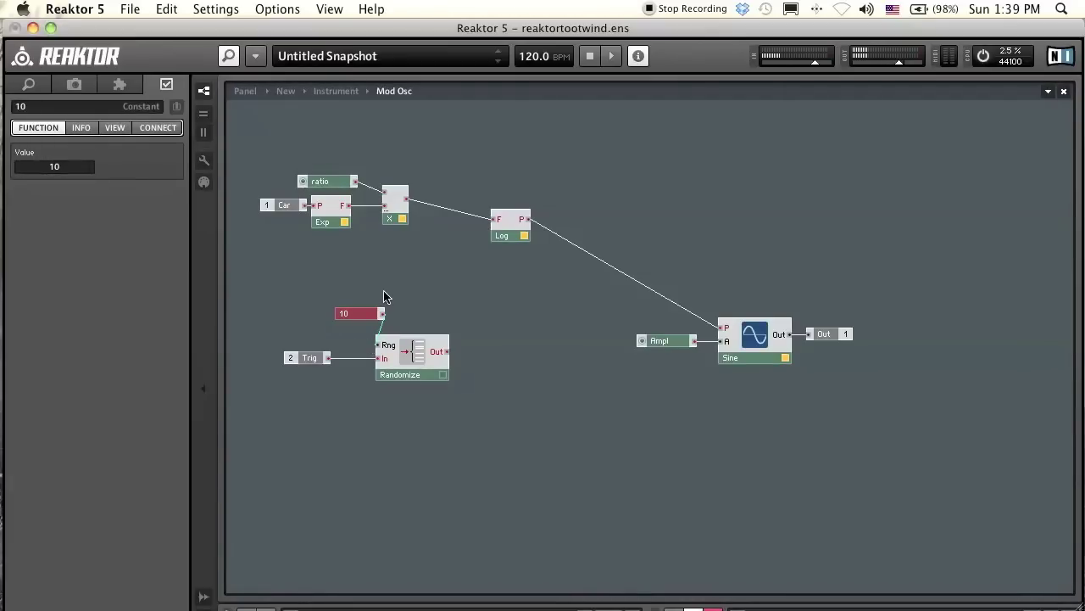
{"action": "left_click", "coordinate": [389, 325]}
{"action": "left_click_drag", "start_coordinate": [360, 314], "coordinate": [344, 303]}
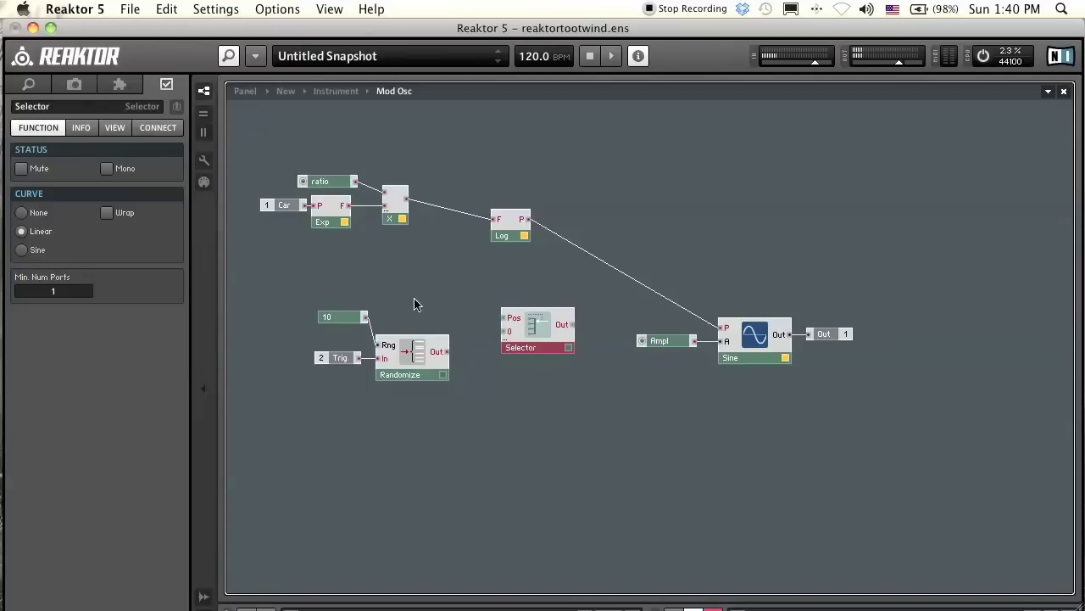
Step: Set the Selector's curve to None and enable Wrap
{"action": "left_click", "coordinate": [592, 421]}
{"action": "left_click", "coordinate": [545, 347]}
{"action": "left_click", "coordinate": [22, 213]}
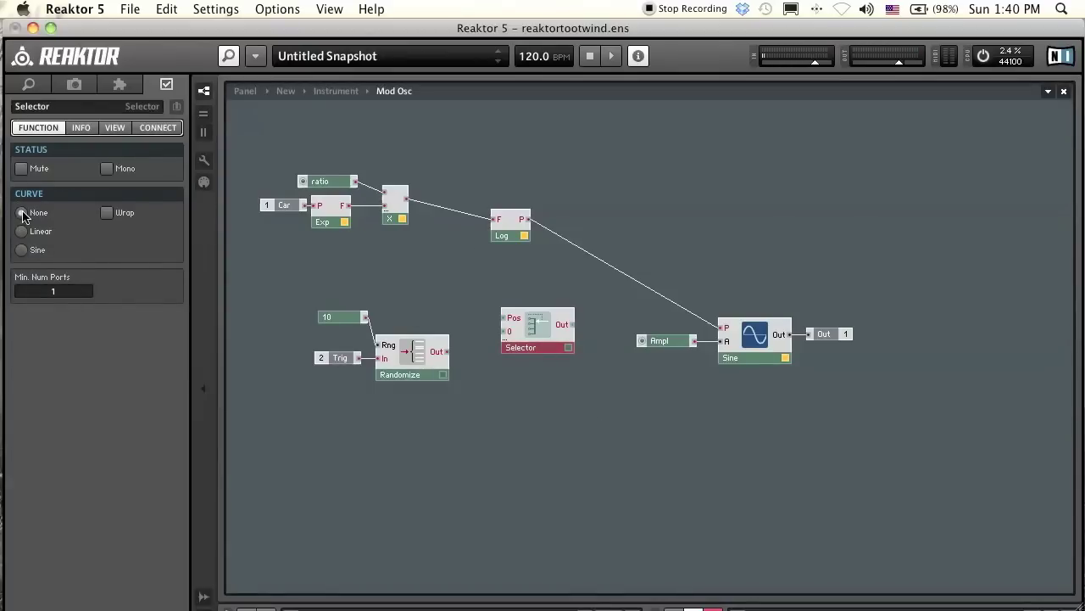
{"action": "left_click", "coordinate": [108, 214]}
{"action": "left_click", "coordinate": [416, 283]}
{"action": "left_click_drag", "start_coordinate": [504, 342], "coordinate": [507, 345]}
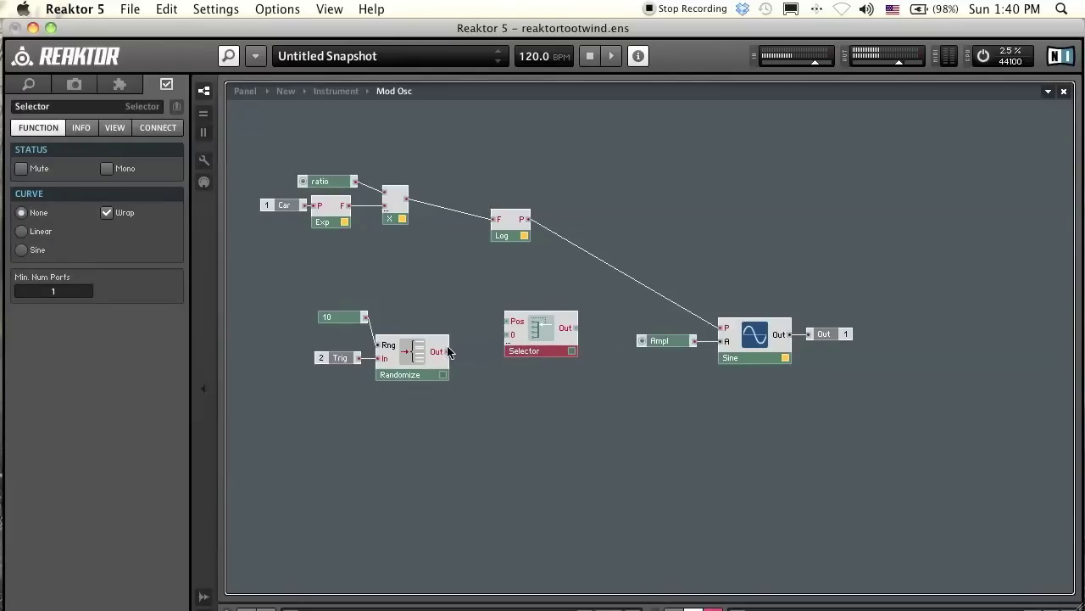
Step: Connect the Randomize output to the Selector's Pos input and set the Selector's minimum number of ports to 10
{"action": "left_click_drag", "start_coordinate": [481, 347], "coordinate": [540, 362]}
{"action": "left_click", "coordinate": [533, 437]}
{"action": "left_click", "coordinate": [534, 374]}
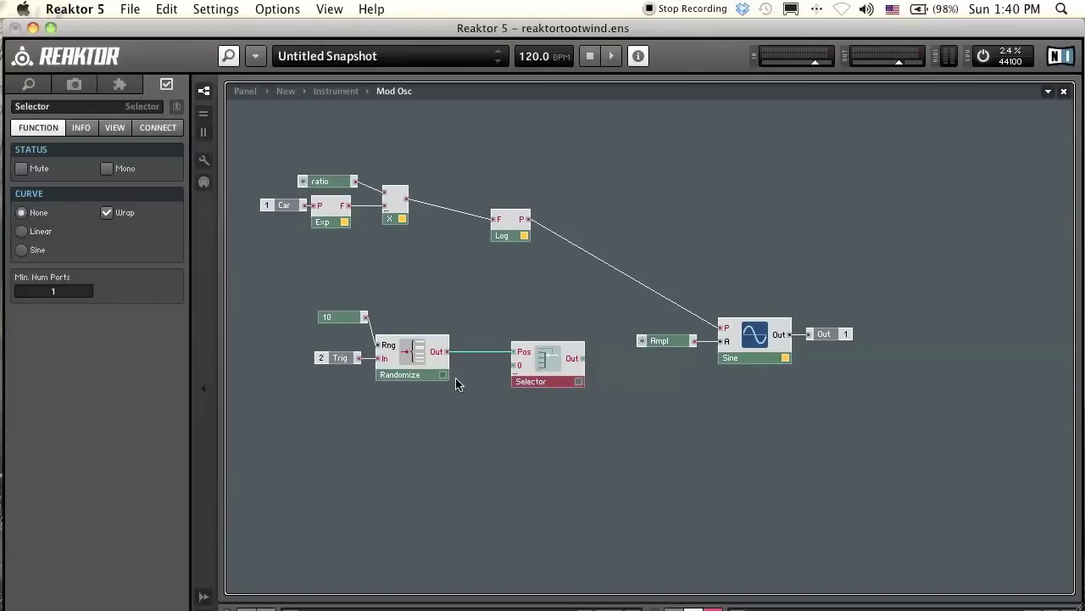
{"action": "left_click", "coordinate": [78, 290]}
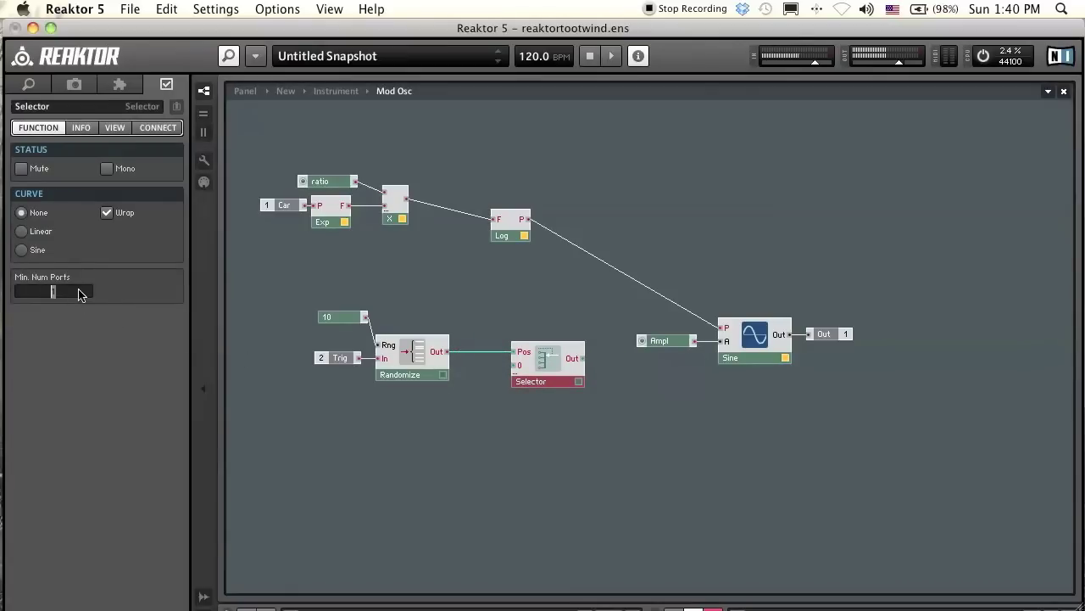
{"action": "type", "text": "10"}
{"action": "key", "text": "Return"}
{"action": "left_click", "coordinate": [574, 538]}
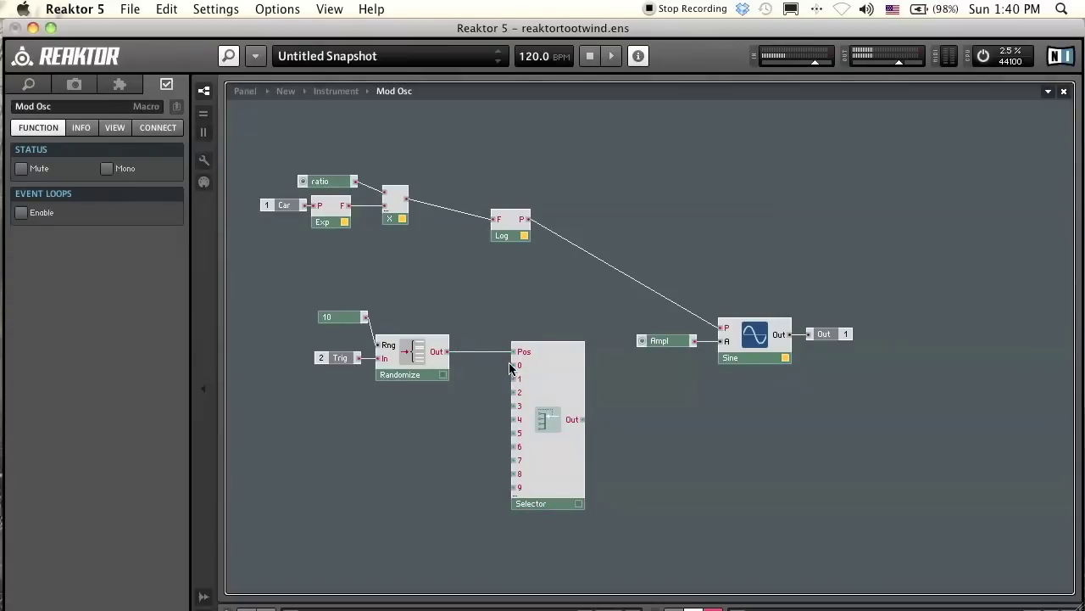
{"action": "left_click_drag", "start_coordinate": [538, 435], "coordinate": [585, 418]}
{"action": "left_click", "coordinate": [472, 446]}
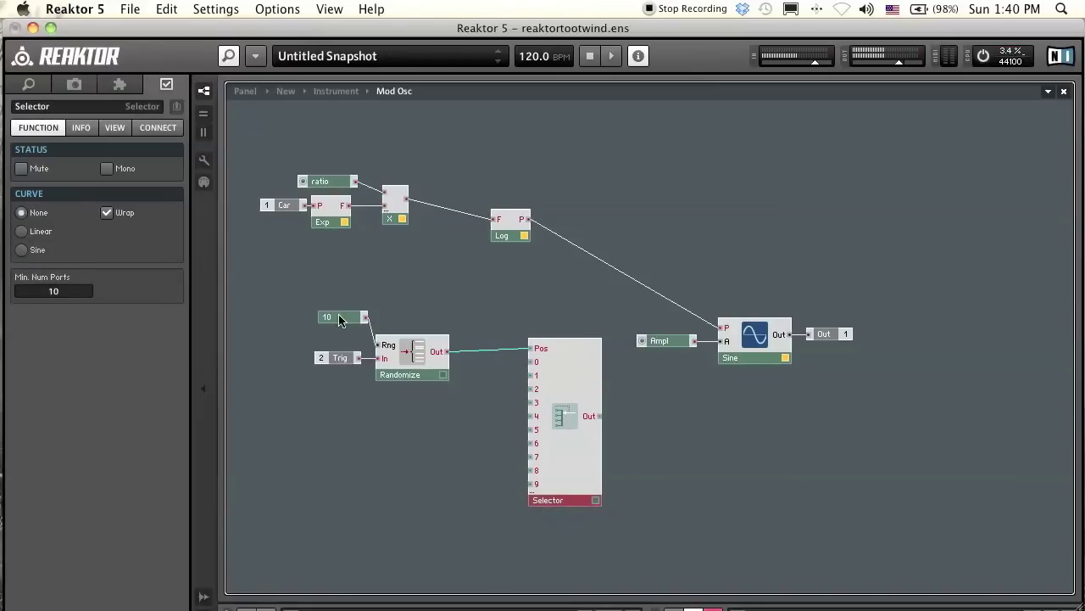
Step: Move the Randomize module and its two inputs farther from the Selector to make room for the Selector's inputs
{"action": "left_click_drag", "start_coordinate": [340, 317], "coordinate": [344, 337]}
{"action": "left_click", "coordinate": [472, 320]}
{"action": "mouse_move", "coordinate": [566, 428]}
{"action": "left_mouse_down"}
{"action": "mouse_move", "coordinate": [561, 403]}
{"action": "mouse_move", "coordinate": [559, 431]}
{"action": "left_mouse_up"}
{"action": "left_click", "coordinate": [489, 430]}
{"action": "left_click_drag", "start_coordinate": [293, 304], "coordinate": [348, 347]}
{"action": "left_click", "coordinate": [434, 333]}
{"action": "right_click", "coordinate": [526, 369]}
{"action": "left_click", "coordinate": [537, 389]}
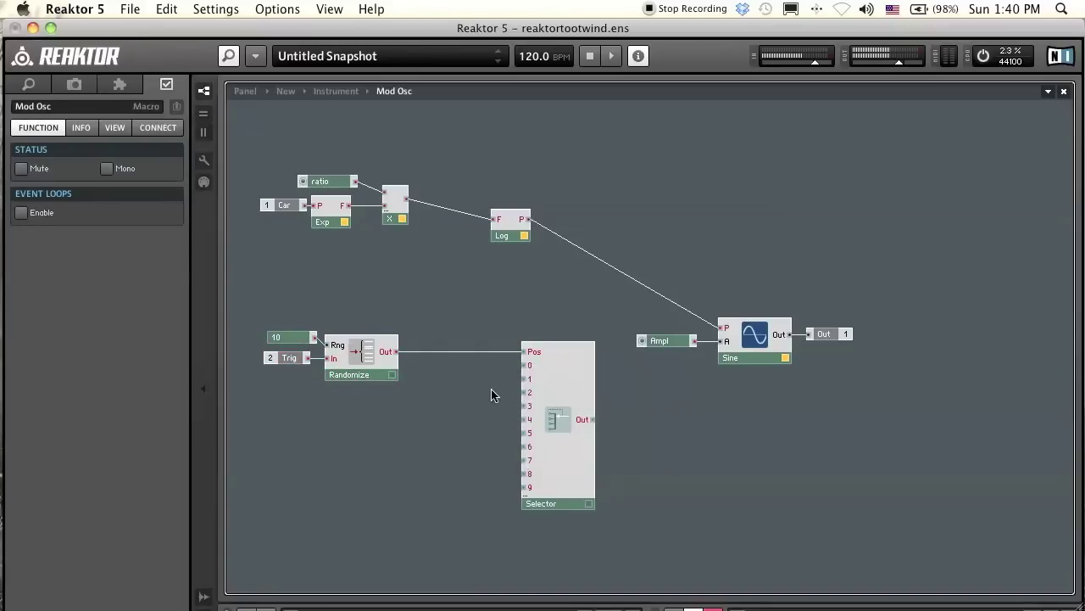
{"action": "right_click", "coordinate": [532, 382]}
{"action": "left_click", "coordinate": [545, 400]}
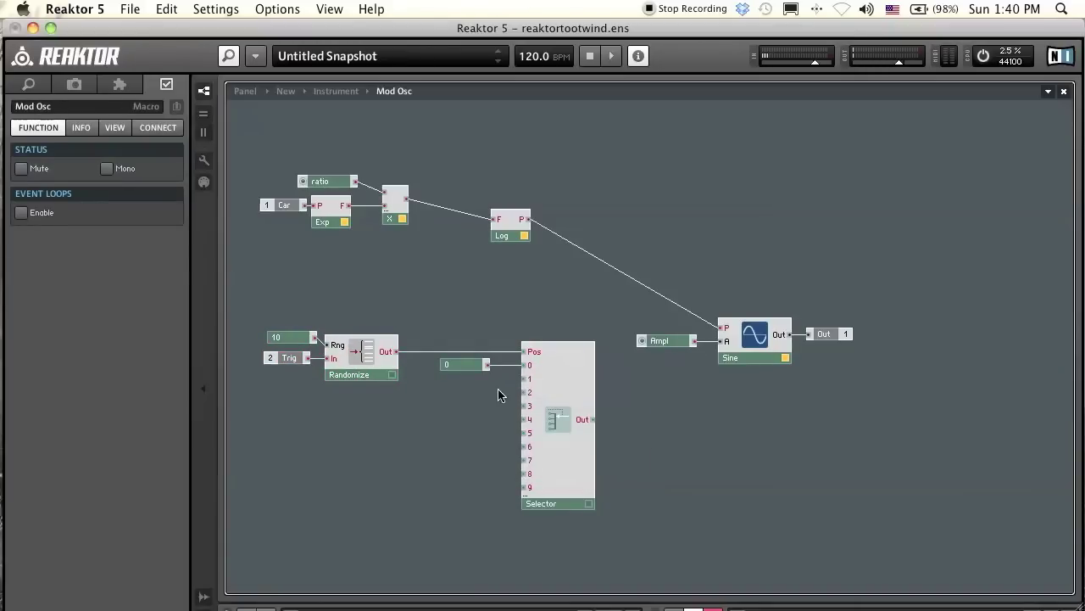
{"action": "double_click", "coordinate": [52, 169]}
{"action": "type", "text": "1"}
{"action": "key", "text": "Return"}
{"action": "left_click", "coordinate": [452, 406]}
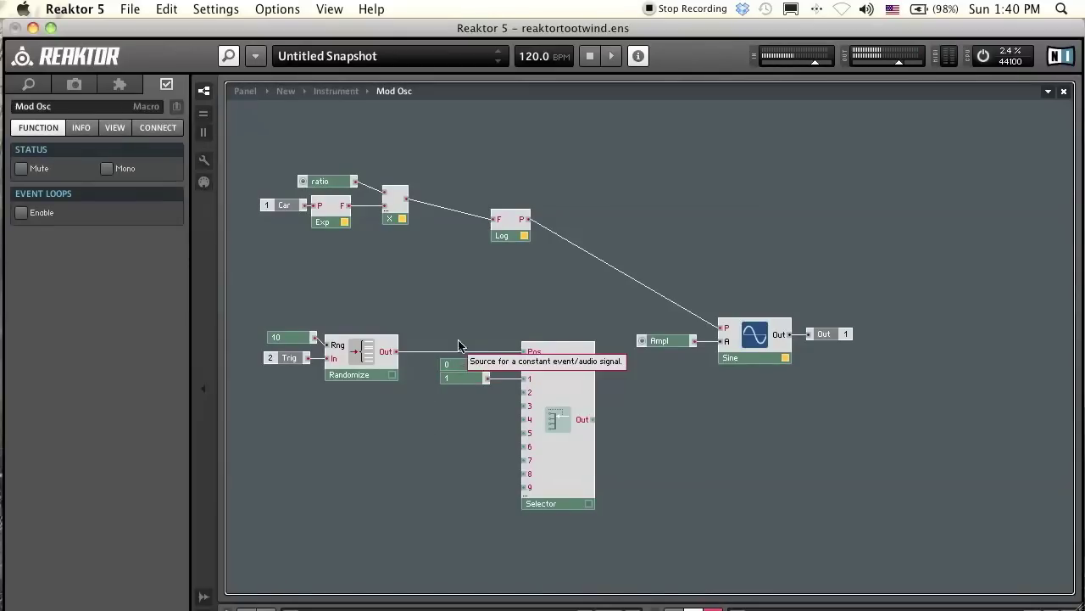
{"action": "left_click_drag", "start_coordinate": [501, 435], "coordinate": [458, 360]}
{"action": "key", "text": "Delete"}
Step: Create a control for each of the Selector's inputs 0 to 9
{"action": "right_click", "coordinate": [527, 365]}
{"action": "left_click", "coordinate": [538, 376]}
{"action": "right_click", "coordinate": [527, 378]}
{"action": "left_click", "coordinate": [537, 390]}
{"action": "right_click", "coordinate": [526, 392]}
{"action": "left_click", "coordinate": [537, 403]}
{"action": "right_click", "coordinate": [527, 405]}
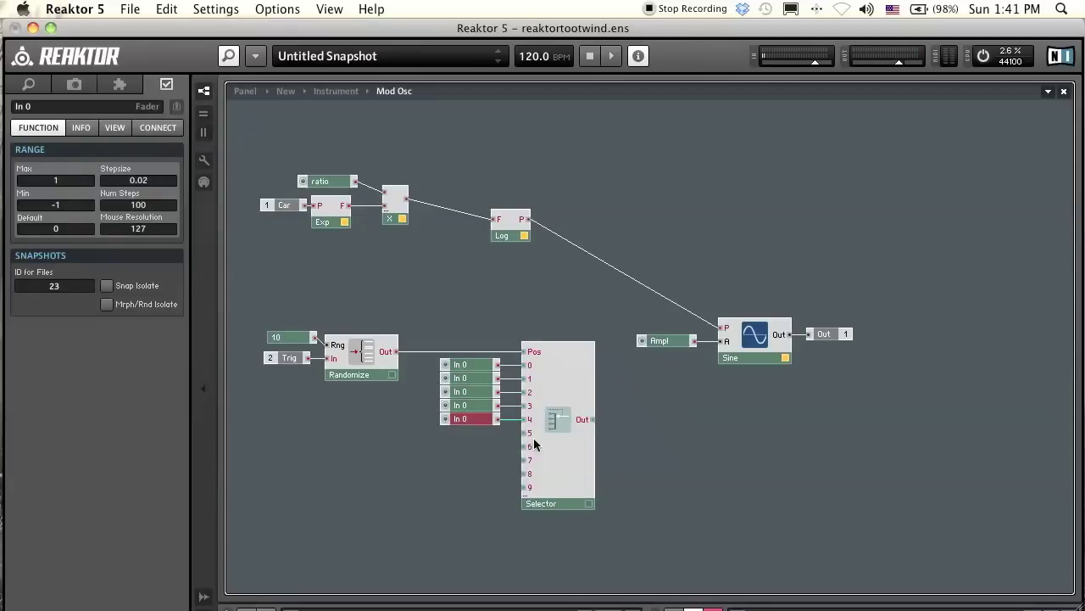
Step: Rename the ten Selector faders 1 to 10 in order
{"action": "left_click_drag", "start_coordinate": [69, 107], "coordinate": [3, 108]}
{"action": "type", "text": "1"}
{"action": "left_click", "coordinate": [470, 379]}
{"action": "type", "text": "2"}
{"action": "left_click", "coordinate": [480, 393]}
{"action": "type", "text": "34"}
{"action": "left_click", "coordinate": [470, 419]}
{"action": "type", "text": "5"}
{"action": "left_click", "coordinate": [475, 433]}
{"action": "type", "text": "6"}
{"action": "left_click_drag", "start_coordinate": [43, 107], "coordinate": [4, 106]}
{"action": "left_click", "coordinate": [477, 446]}
{"action": "type", "text": "9"}
{"action": "left_click", "coordinate": [472, 486]}
{"action": "left_click_drag", "start_coordinate": [46, 106], "coordinate": [3, 107]}
{"action": "type", "text": "10"}
Step: Set fader 1's range to 0–10 and fader 2's range to 1–10, each with stepsize 1 and default 5
{"action": "left_click", "coordinate": [471, 365]}
{"action": "double_click", "coordinate": [55, 181]}
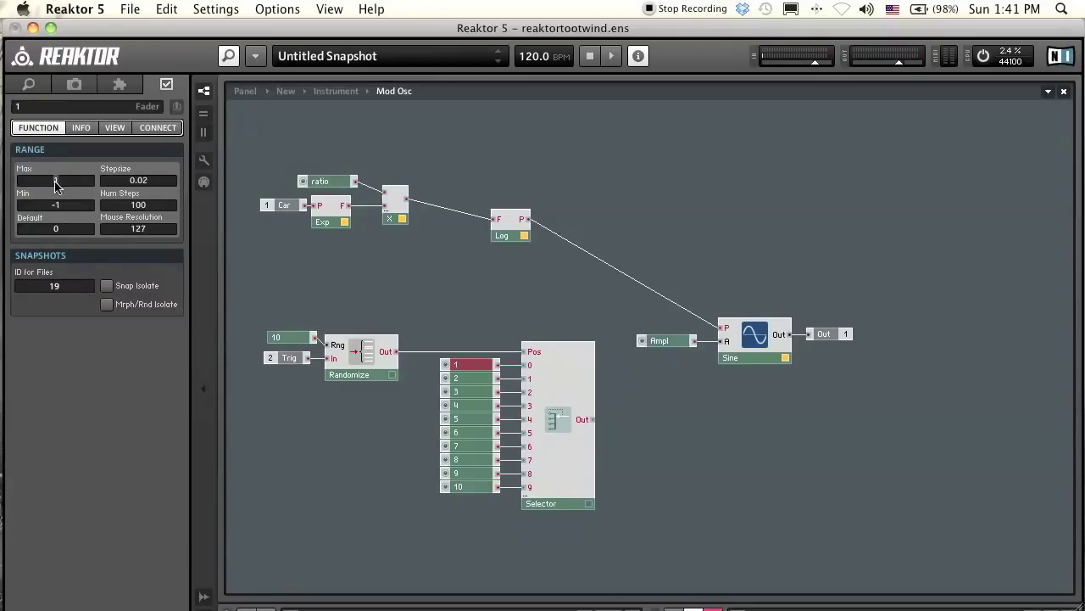
{"action": "left_click", "coordinate": [471, 378]}
{"action": "double_click", "coordinate": [69, 182]}
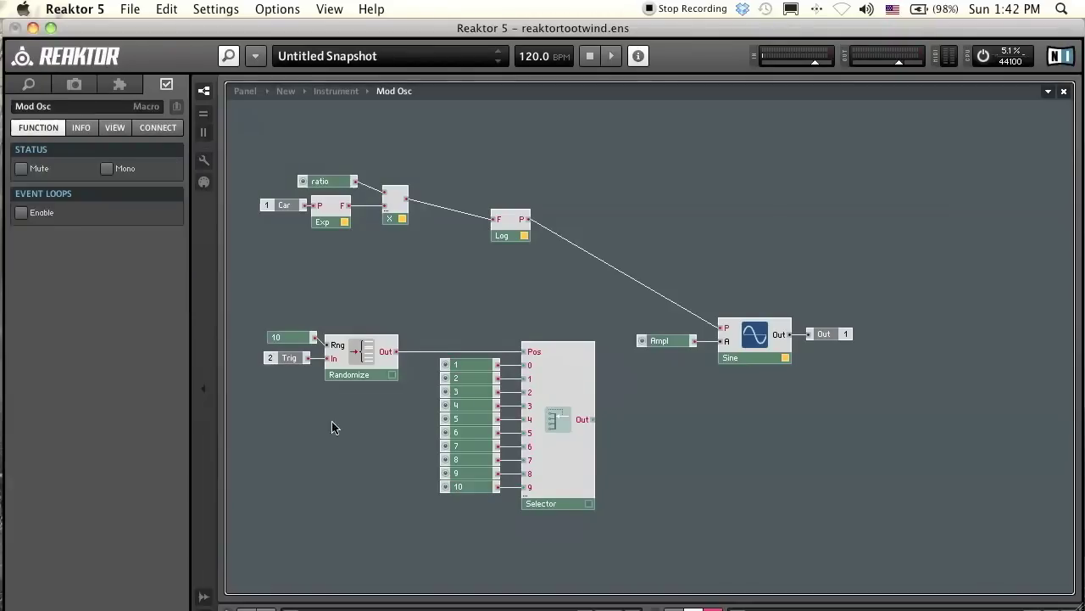
Step: Replace faders 3 to 10 with duplicates of fader 2, wired to the Selector's inputs 2 to 9
{"action": "key", "text": "Delete"}
{"action": "left_click", "coordinate": [460, 379]}
{"action": "key", "text": "super+d"}
{"action": "left_click_drag", "start_coordinate": [424, 502], "coordinate": [524, 391]}
{"action": "key", "text": "super+d"}
{"action": "left_click_drag", "start_coordinate": [461, 409], "coordinate": [524, 419]}
{"action": "key", "text": "super+d"}
{"action": "key", "text": "super+d"}
{"action": "mouse_move", "coordinate": [483, 451]}
{"action": "left_mouse_down"}
{"action": "mouse_move", "coordinate": [462, 378]}
{"action": "mouse_move", "coordinate": [471, 438]}
{"action": "left_mouse_up"}
{"action": "left_click_drag", "start_coordinate": [498, 432], "coordinate": [524, 432]}
{"action": "left_click_drag", "start_coordinate": [498, 446], "coordinate": [524, 446]}
{"action": "left_click_drag", "start_coordinate": [498, 460], "coordinate": [524, 473]}
{"action": "left_click", "coordinate": [472, 473]}
{"action": "key", "text": "super+d"}
{"action": "left_click_drag", "start_coordinate": [475, 487], "coordinate": [470, 486]}
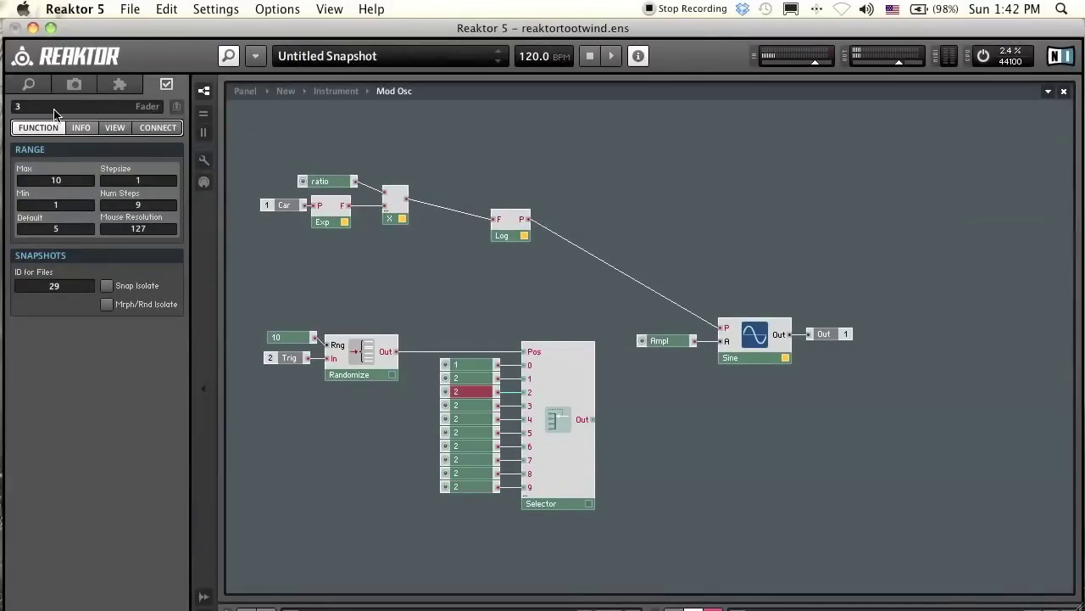
Step: Rename the duplicated faders on the Selector's inputs 2 to 9 as 3 to 10
{"action": "left_click", "coordinate": [466, 419]}
{"action": "double_click", "coordinate": [58, 107]}
{"action": "type", "text": "5"}
{"action": "left_click", "coordinate": [467, 432]}
{"action": "double_click", "coordinate": [55, 106]}
{"action": "type", "text": "6"}
{"action": "left_click", "coordinate": [466, 446]}
{"action": "double_click", "coordinate": [29, 106]}
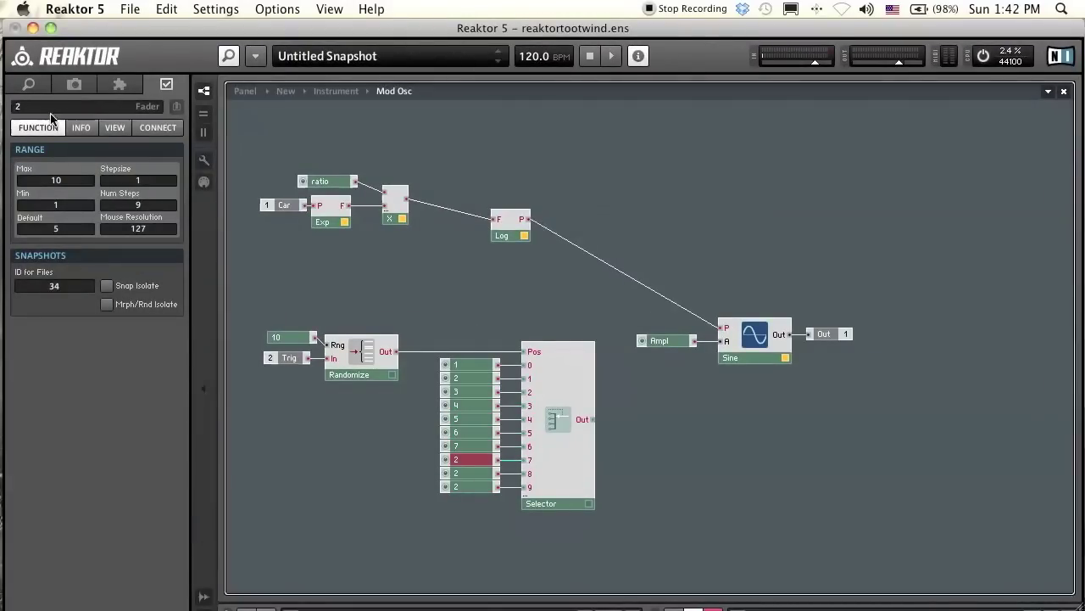
{"action": "type", "text": "9"}
{"action": "left_click", "coordinate": [463, 486]}
{"action": "left_click", "coordinate": [48, 106]}
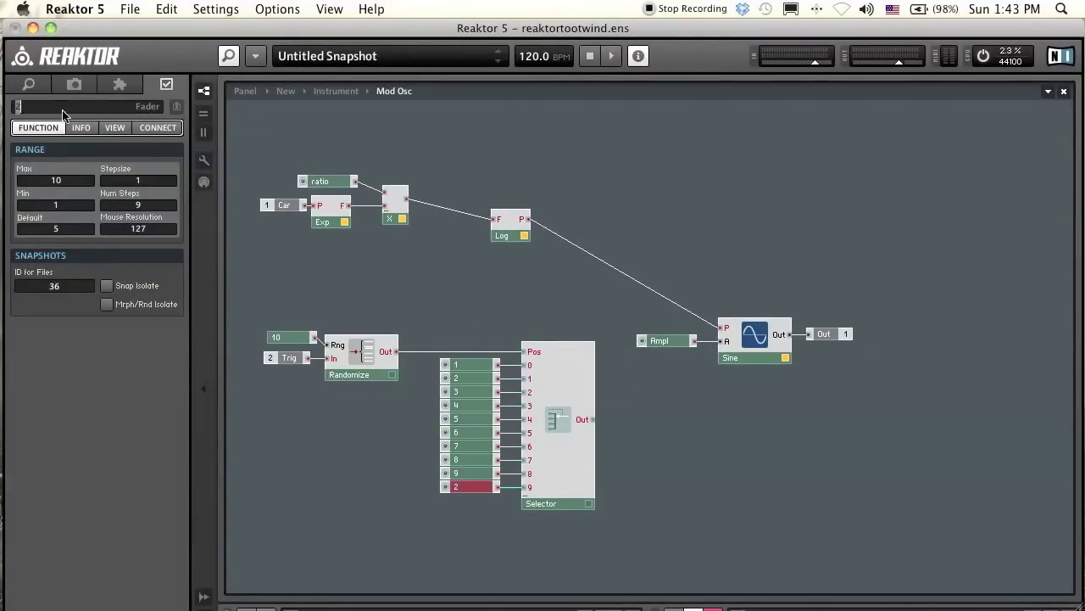
{"action": "left_click", "coordinate": [732, 477]}
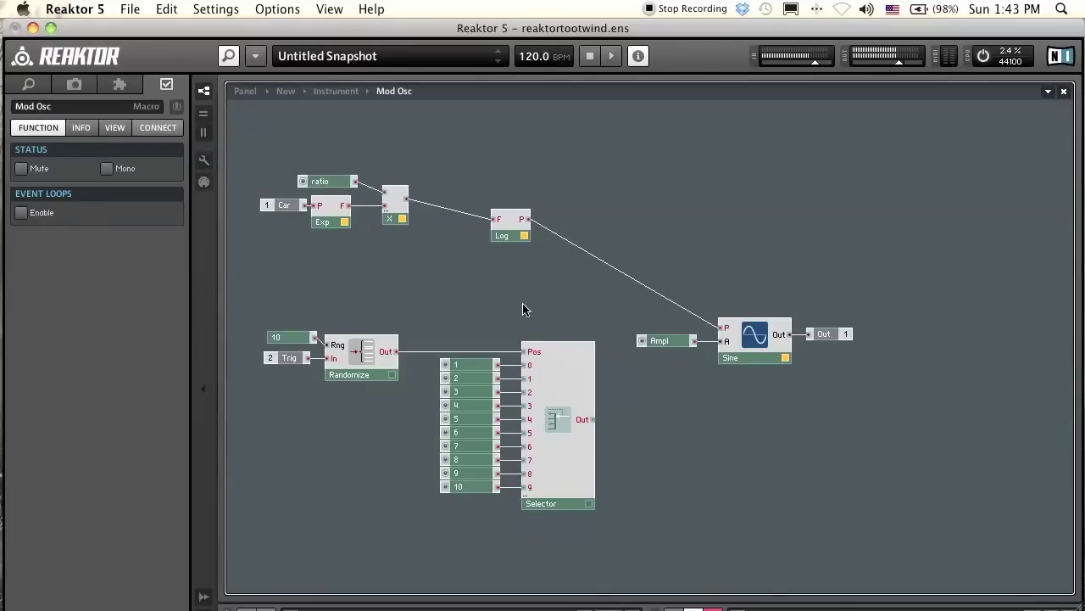
Step: Review the range settings of fader 1
{"action": "left_click", "coordinate": [472, 364]}
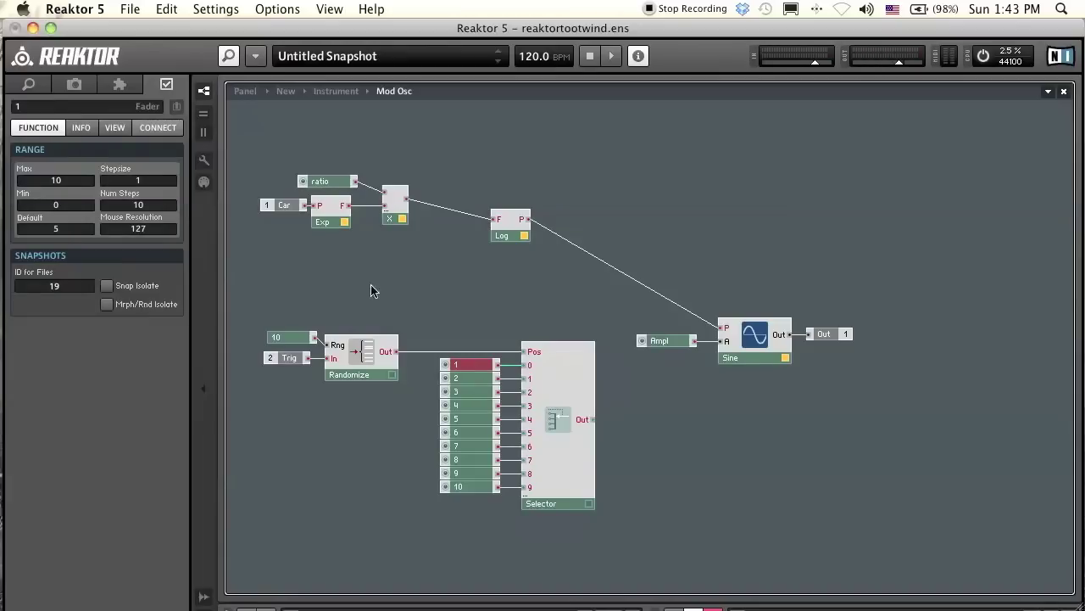
{"action": "left_click", "coordinate": [69, 181]}
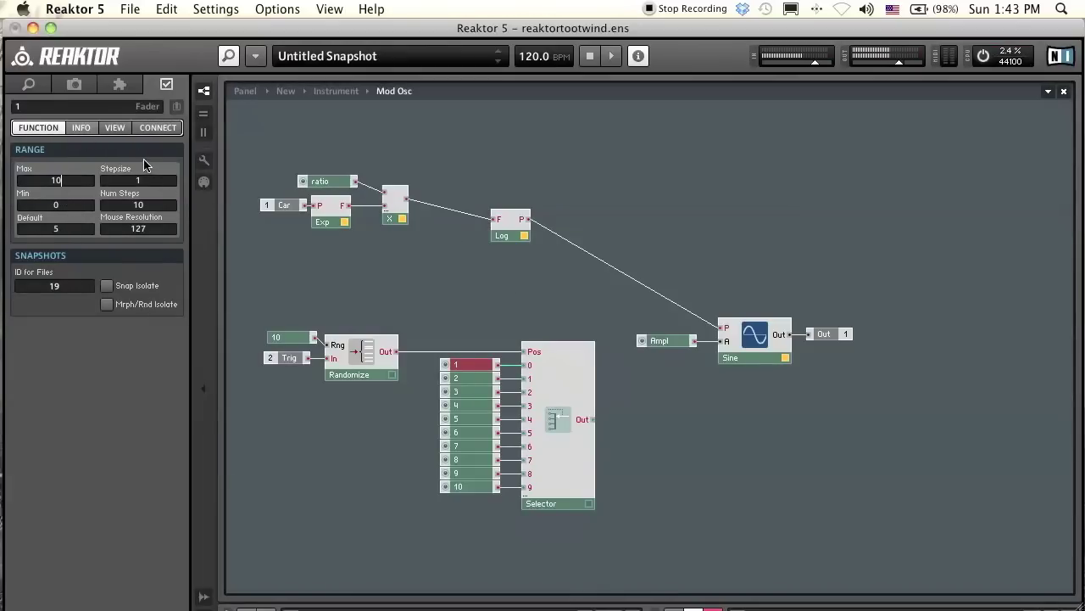
{"action": "left_click", "coordinate": [505, 344]}
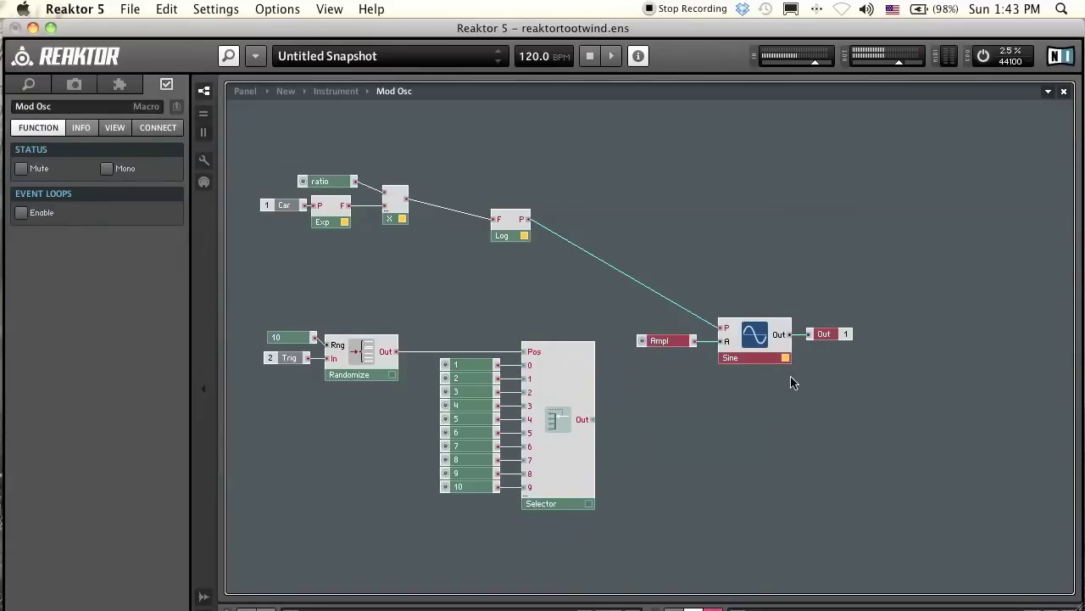
Step: Move the Sine oscillator with its Ampl control and Out port farther from the Selector
{"action": "left_click_drag", "start_coordinate": [791, 372], "coordinate": [672, 273]}
{"action": "left_click_drag", "start_coordinate": [760, 342], "coordinate": [808, 338]}
{"action": "left_click", "coordinate": [674, 389]}
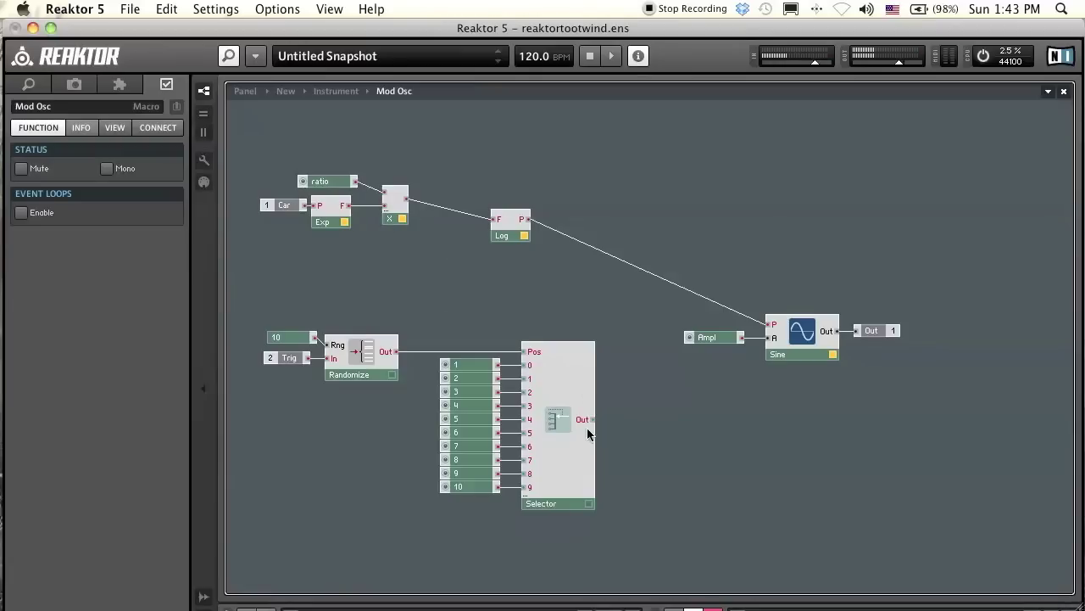
Step: Wire the Selector's output to the multiplier's upper input in place of the ratio fader
{"action": "mouse_move", "coordinate": [590, 423]}
{"action": "left_mouse_down"}
{"action": "mouse_move", "coordinate": [571, 245]}
{"action": "mouse_move", "coordinate": [380, 167]}
{"action": "mouse_move", "coordinate": [644, 423]}
{"action": "mouse_move", "coordinate": [614, 426]}
{"action": "mouse_move", "coordinate": [845, 424]}
{"action": "mouse_move", "coordinate": [577, 359]}
{"action": "mouse_move", "coordinate": [575, 406]}
{"action": "mouse_move", "coordinate": [771, 346]}
{"action": "mouse_move", "coordinate": [729, 339]}
{"action": "left_mouse_up"}
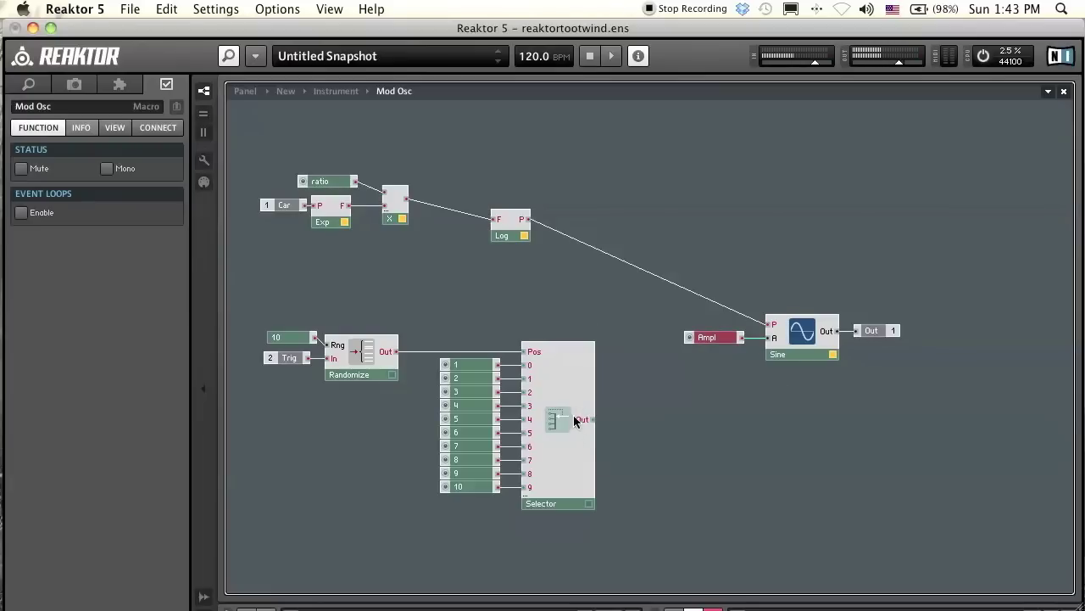
{"action": "left_click_drag", "start_coordinate": [592, 424], "coordinate": [388, 190]}
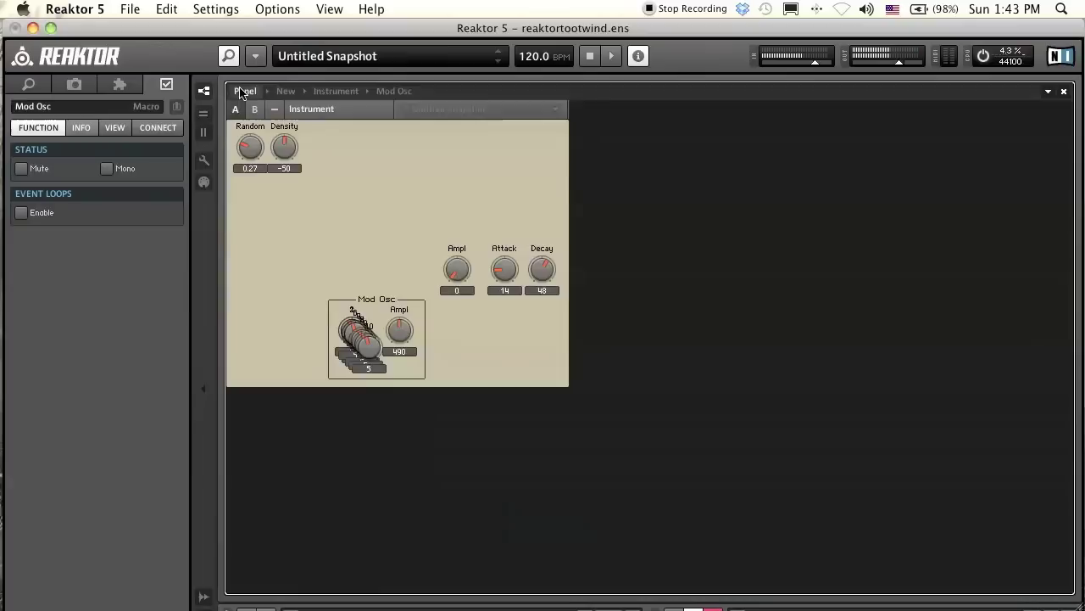
Step: Unlock the instrument's panel layout and move the Mod Osc Ampl knob above the overlapping ratio knobs
{"action": "left_click", "coordinate": [245, 91]}
{"action": "left_click", "coordinate": [203, 161]}
{"action": "left_click_drag", "start_coordinate": [417, 338], "coordinate": [348, 185]}
Step: Spread the ten overlapping ratio knobs into one evenly spaced row along the lower edge of the Mod Osc frame
{"action": "left_click_drag", "start_coordinate": [359, 349], "coordinate": [517, 376]}
{"action": "left_click_drag", "start_coordinate": [354, 341], "coordinate": [488, 379]}
{"action": "left_click_drag", "start_coordinate": [343, 339], "coordinate": [443, 388]}
{"action": "left_click_drag", "start_coordinate": [368, 357], "coordinate": [399, 381]}
{"action": "left_click_drag", "start_coordinate": [357, 342], "coordinate": [384, 381]}
{"action": "left_click_drag", "start_coordinate": [354, 344], "coordinate": [341, 395]}
{"action": "left_click_drag", "start_coordinate": [343, 357], "coordinate": [300, 384]}
{"action": "left_click_drag", "start_coordinate": [337, 336], "coordinate": [258, 379]}
{"action": "left_click_drag", "start_coordinate": [351, 339], "coordinate": [213, 377]}
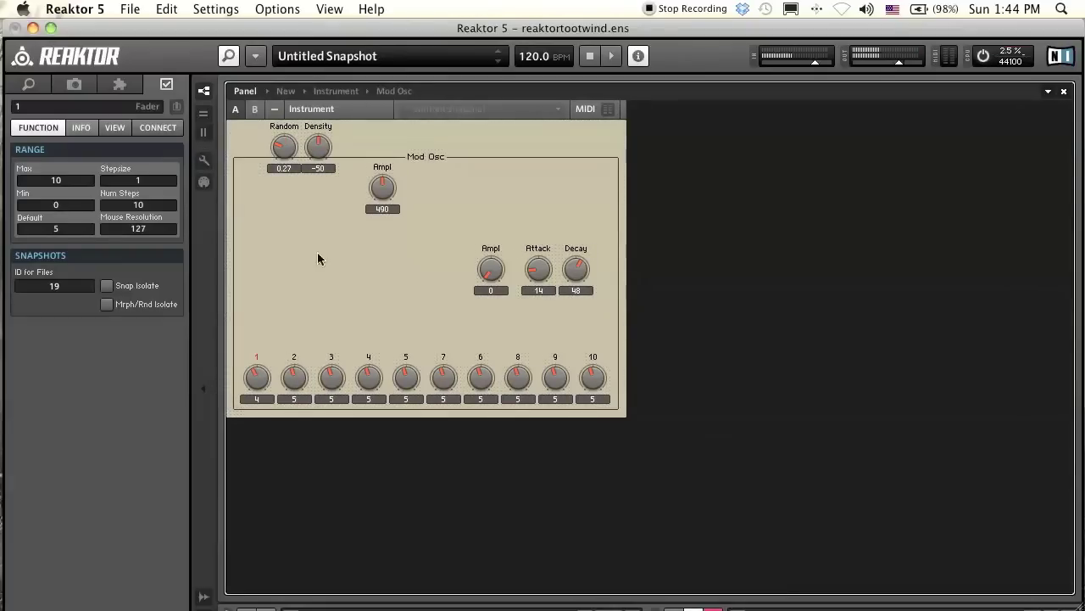
Step: Set ratio knobs 1 to 10 in numerical order to 2, 6, 4, 6, 10, 2, 1, 1, 9 and 1
{"action": "left_click_drag", "start_coordinate": [259, 378], "coordinate": [371, 361]}
{"action": "left_click", "coordinate": [407, 382]}
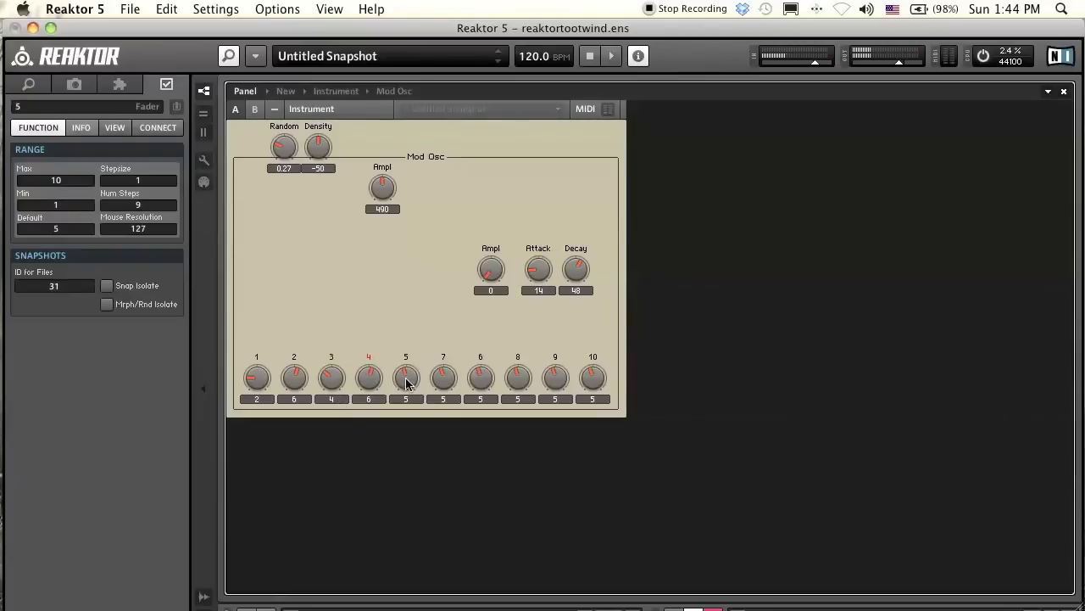
{"action": "left_click_drag", "start_coordinate": [441, 386], "coordinate": [468, 408]}
{"action": "left_click_drag", "start_coordinate": [481, 369], "coordinate": [465, 415]}
{"action": "left_click_drag", "start_coordinate": [519, 382], "coordinate": [518, 414]}
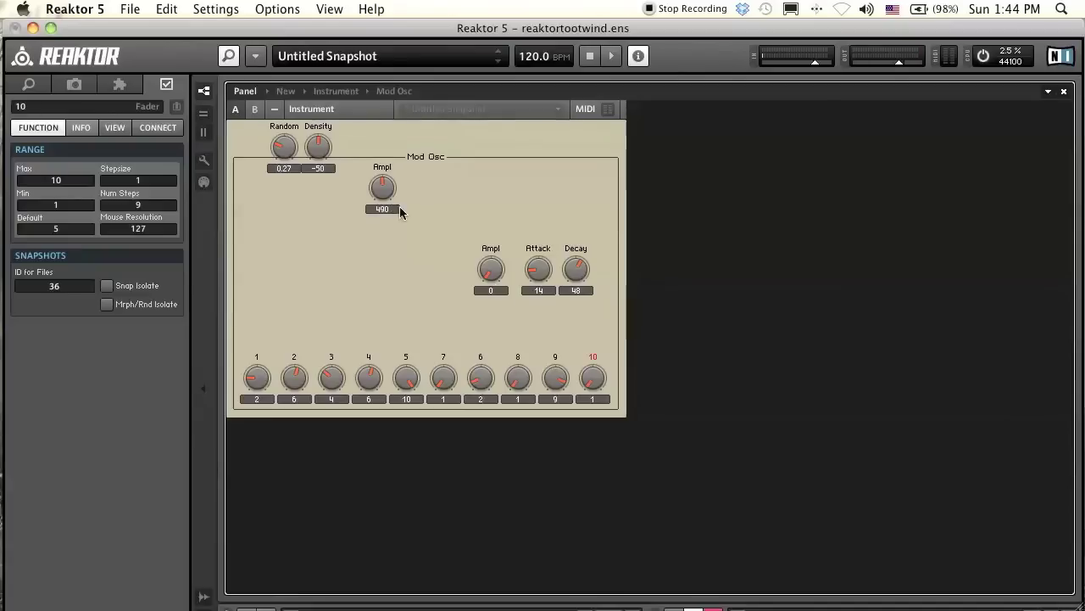
Step: Turn the Mod Osc Ampl down to 0, set the carrier's Ampl to 0.18, and raise the Mod Osc Ampl to 410
{"action": "left_click_drag", "start_coordinate": [383, 188], "coordinate": [395, 311]}
{"action": "left_click_drag", "start_coordinate": [496, 279], "coordinate": [493, 259]}
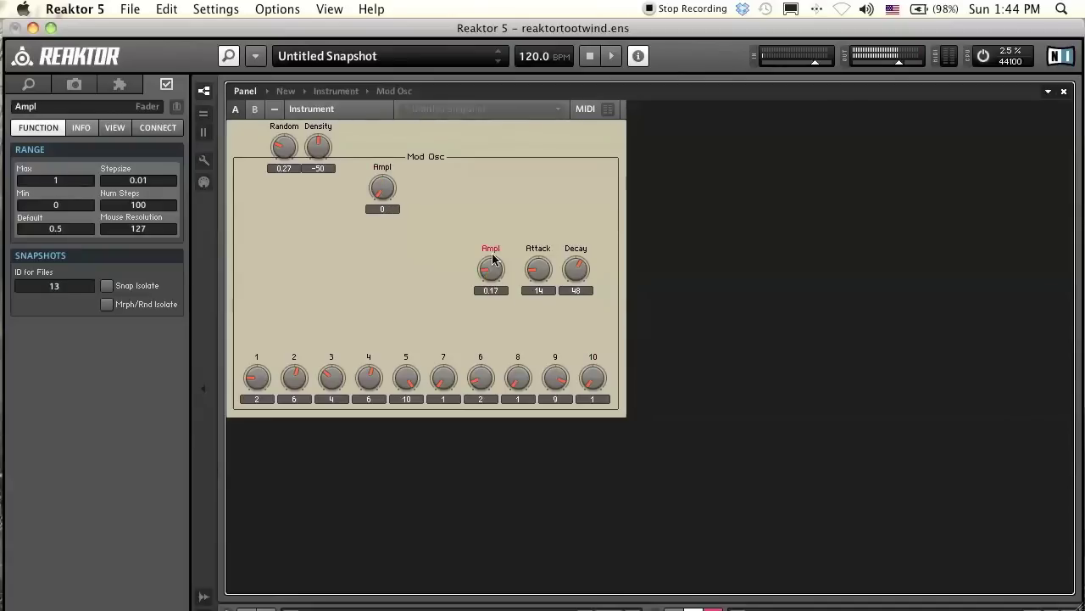
{"action": "left_click", "coordinate": [383, 195]}
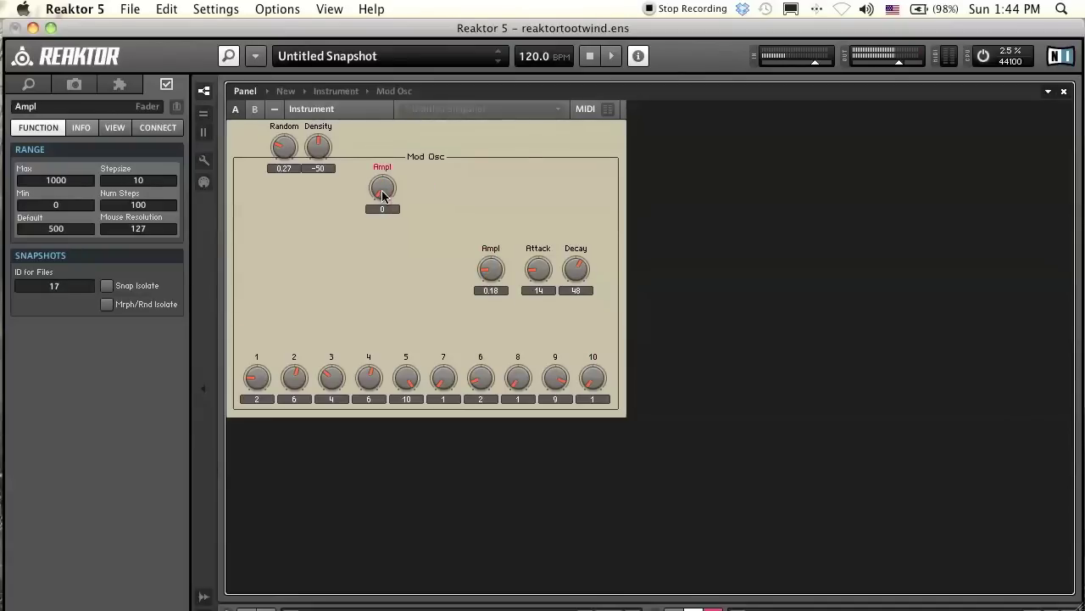
{"action": "left_click_drag", "start_coordinate": [378, 192], "coordinate": [400, 149]}
Step: Set Density to -38 and Random to 0.41
{"action": "left_click", "coordinate": [319, 150]}
{"action": "left_click_drag", "start_coordinate": [319, 150], "coordinate": [295, 138]}
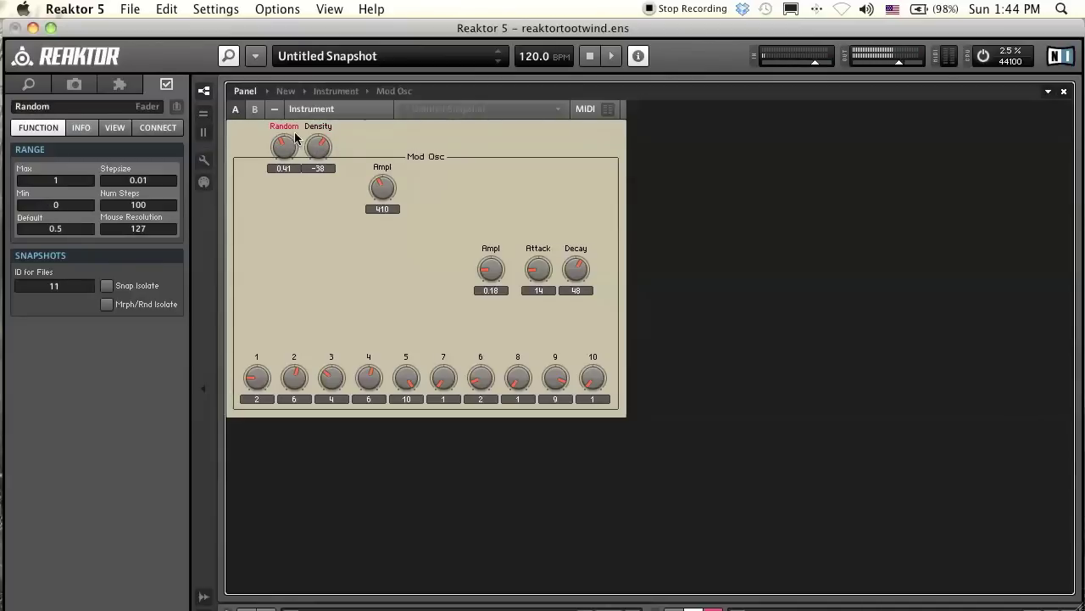